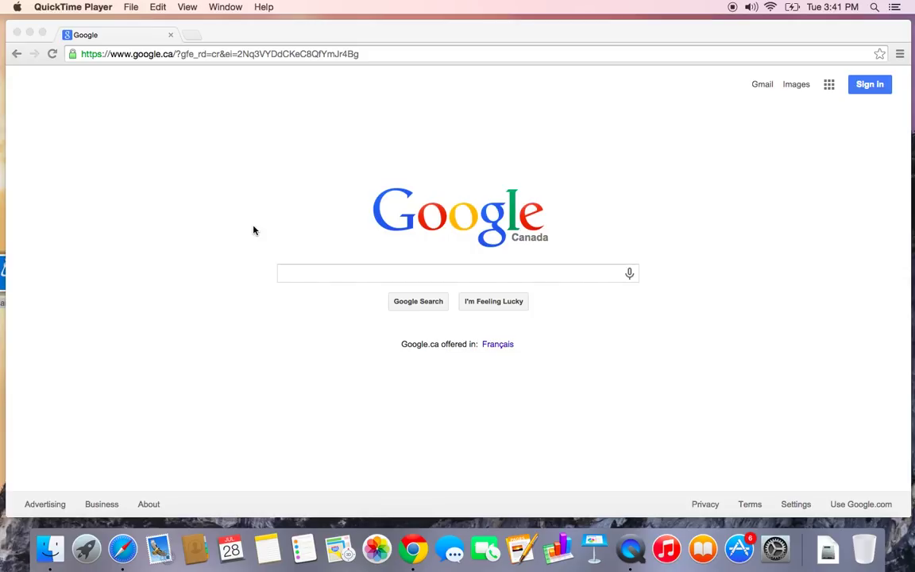
Load the freshfotos.freshbooks.com client login page in Chrome
left_click(193, 56)
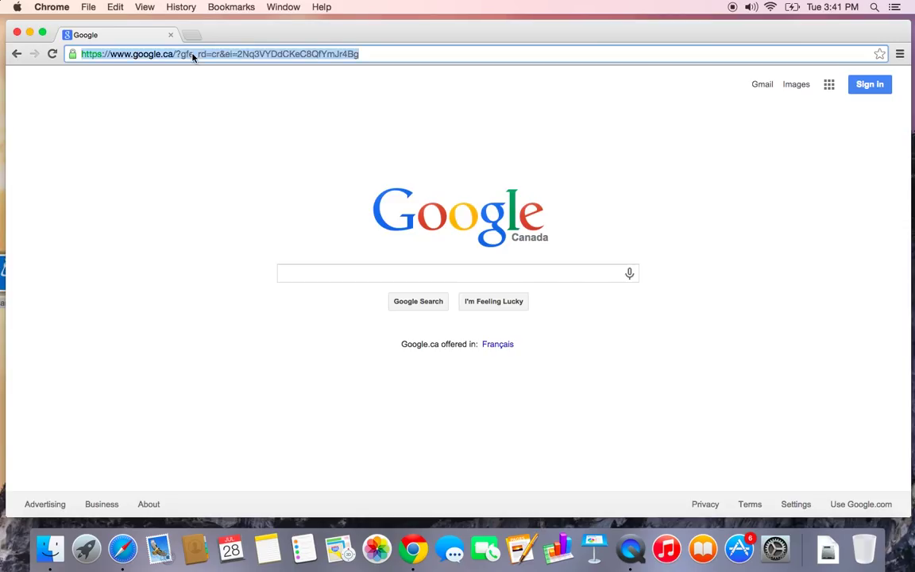
type("freshfotos.freshbooks.com")
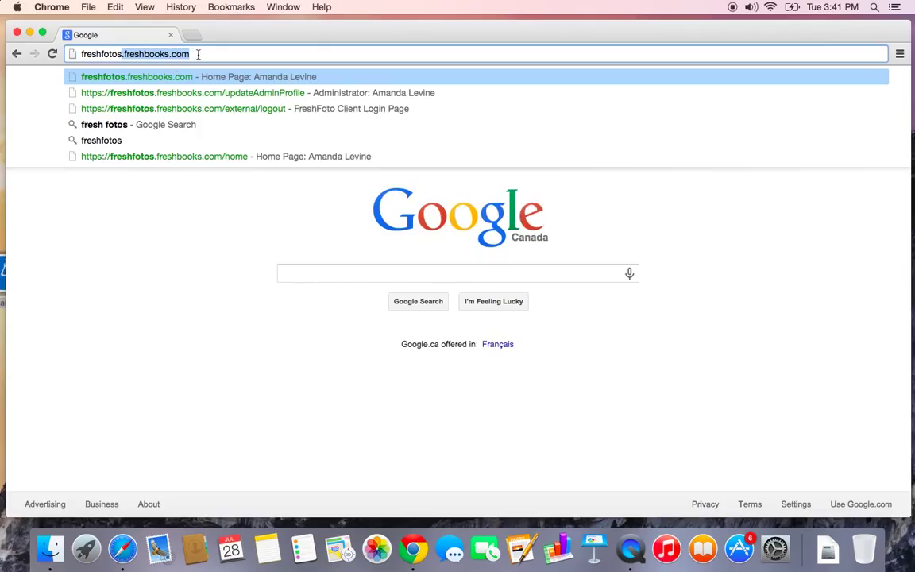
key("Return")
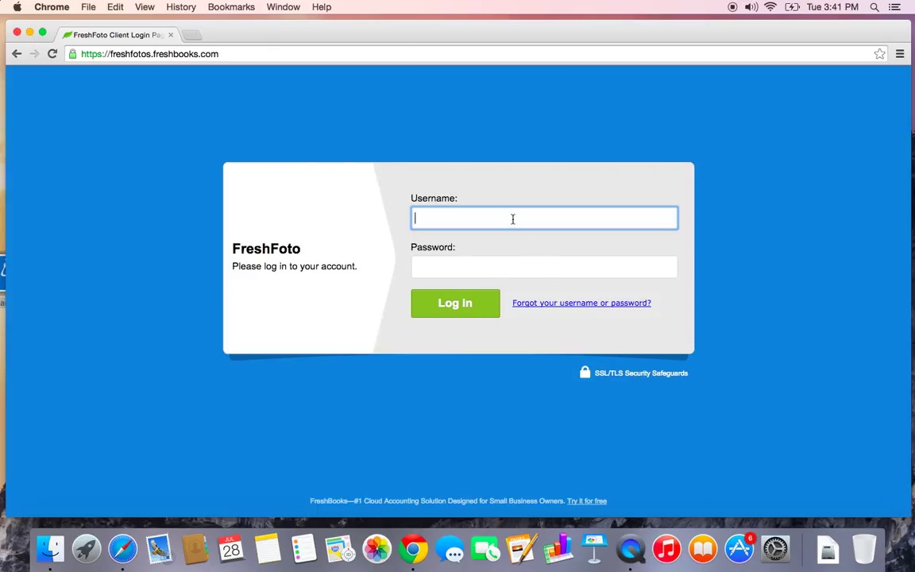
Log in to the FreshFoto account with the saved username and the account password
type("alevine")
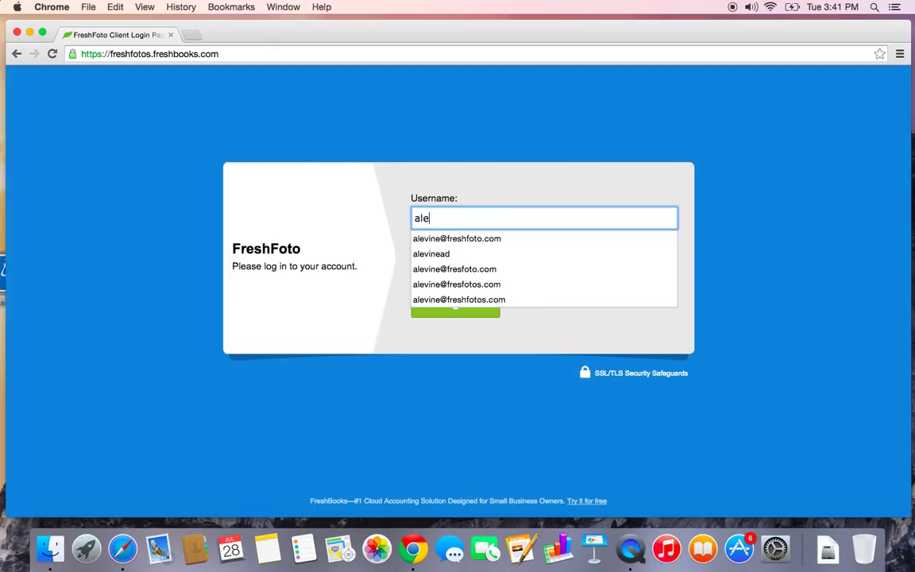
key("Down")
key("Down")
key("Down")
key("Down")
key("Down")
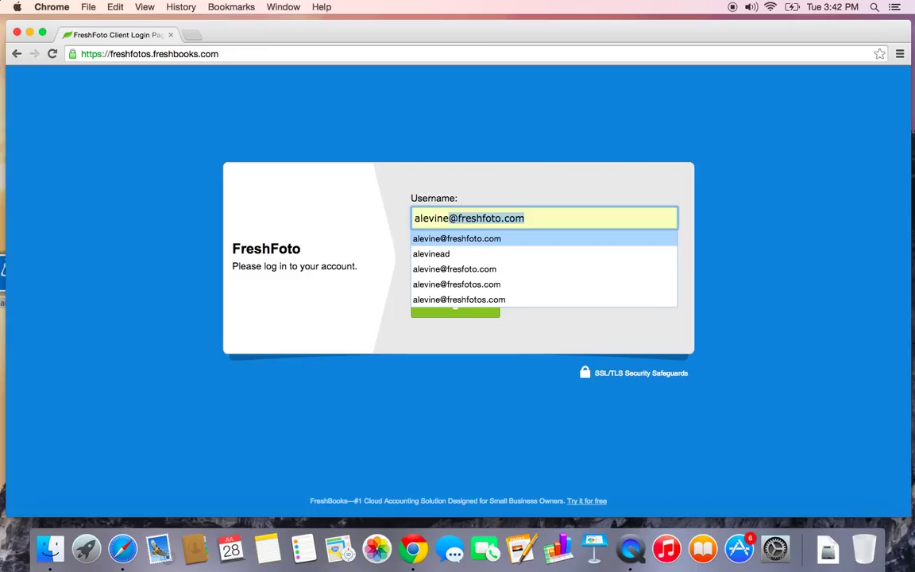
key("Return")
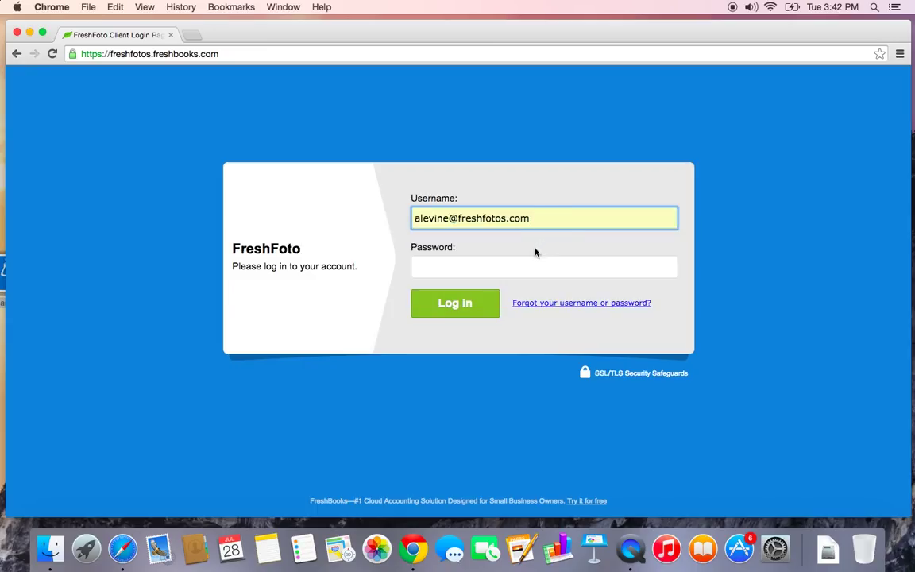
left_click(512, 268)
type("•••••")
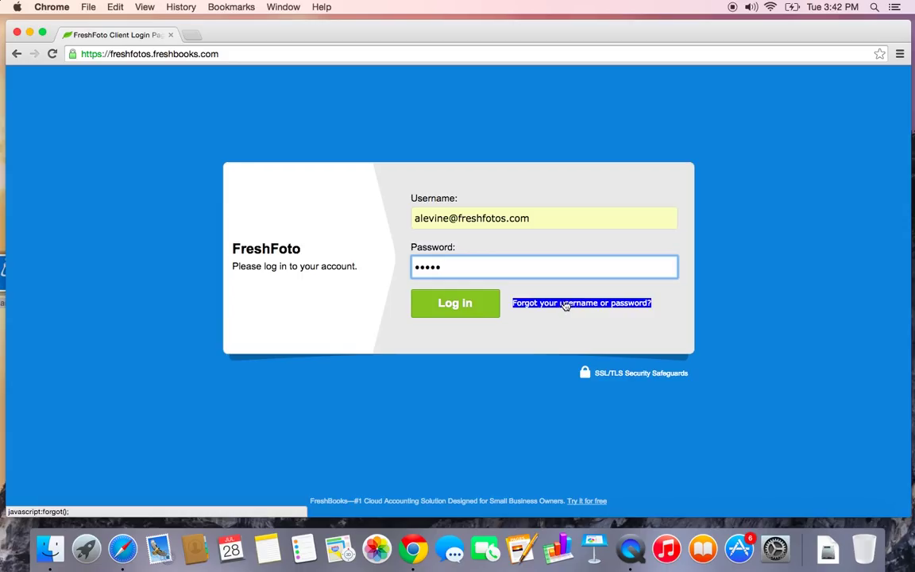
left_click(460, 305)
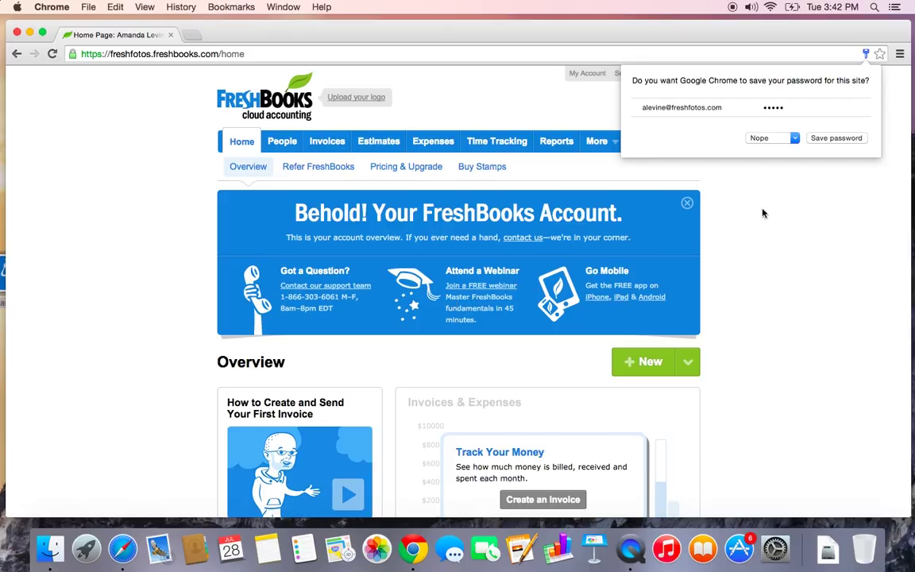
Dismiss Chrome's offer to save the password
left_click(838, 200)
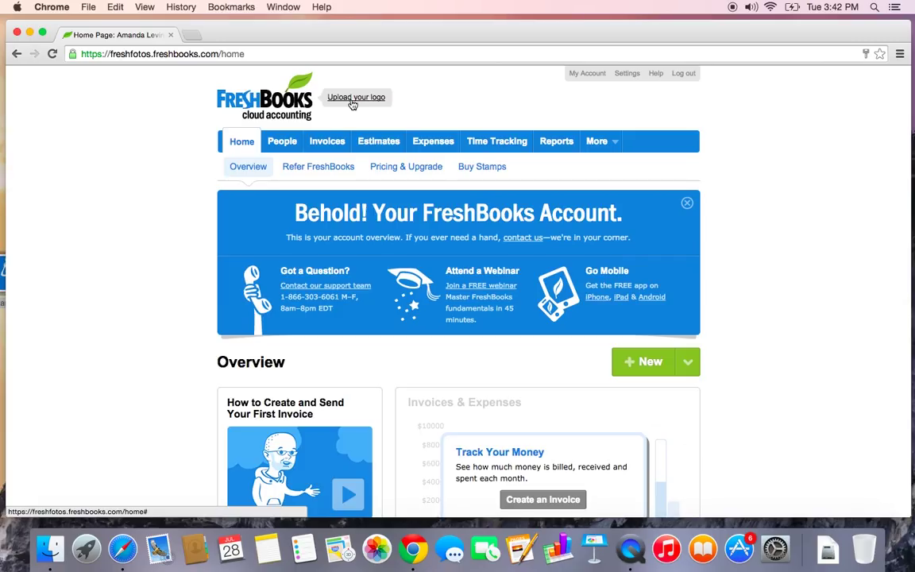
Upload unnamed.png from the Desktop as the company logo and close the logo panel
left_click(353, 105)
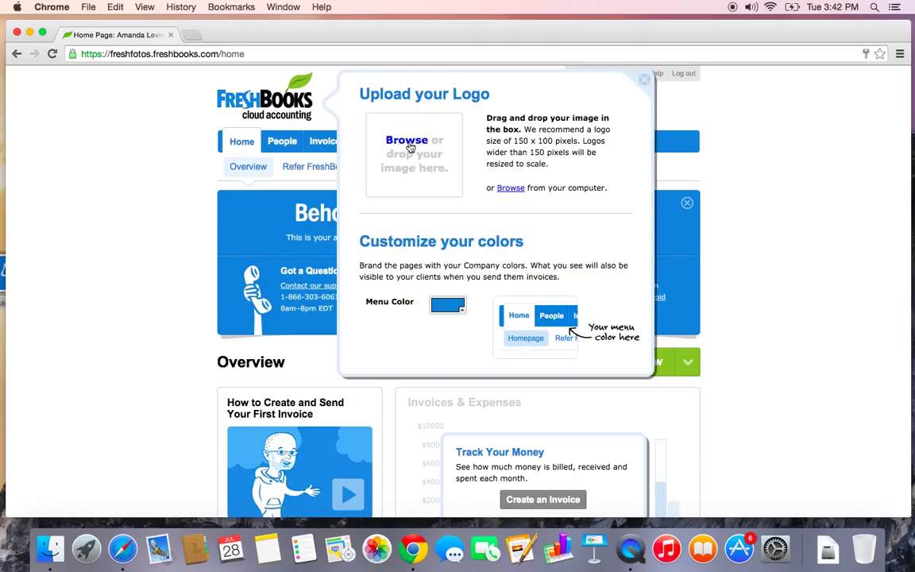
left_click(408, 141)
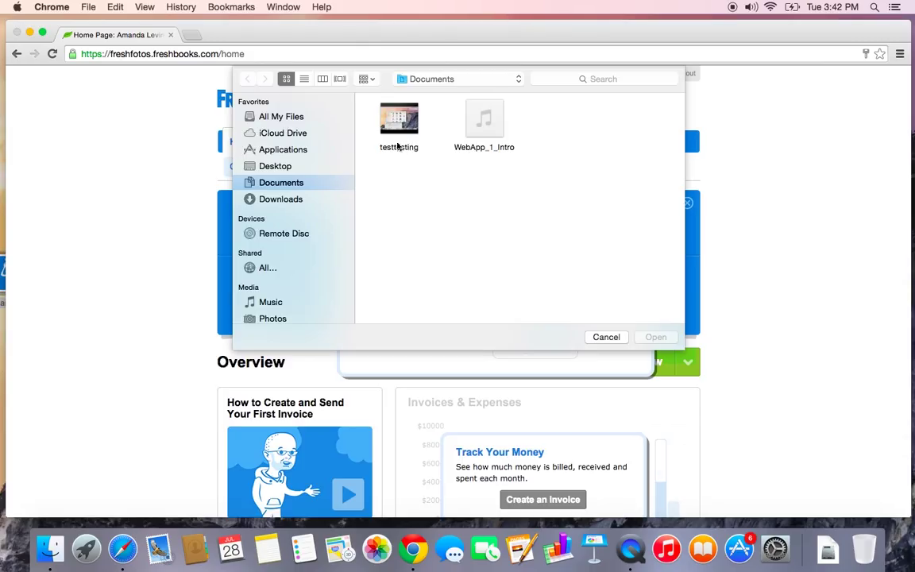
left_click(269, 166)
left_click(399, 131)
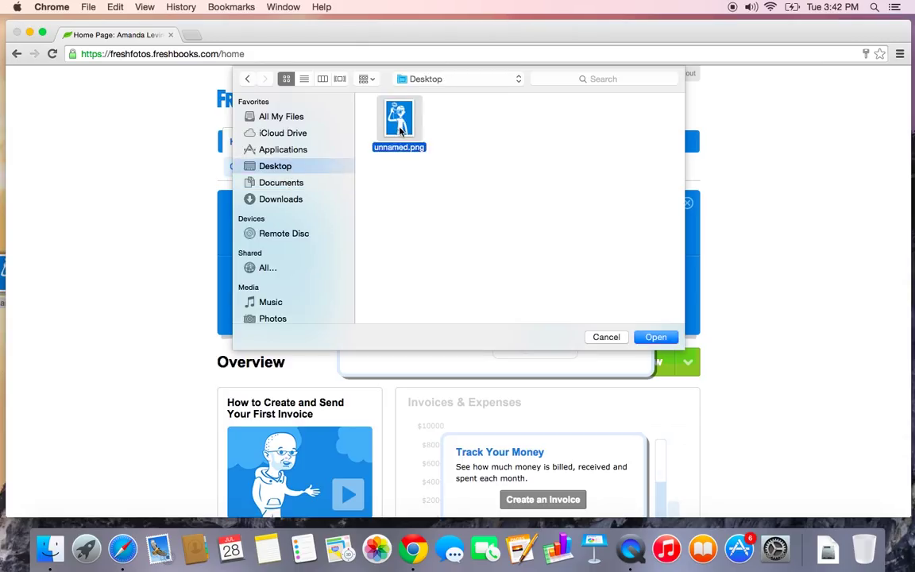
double_click(400, 131)
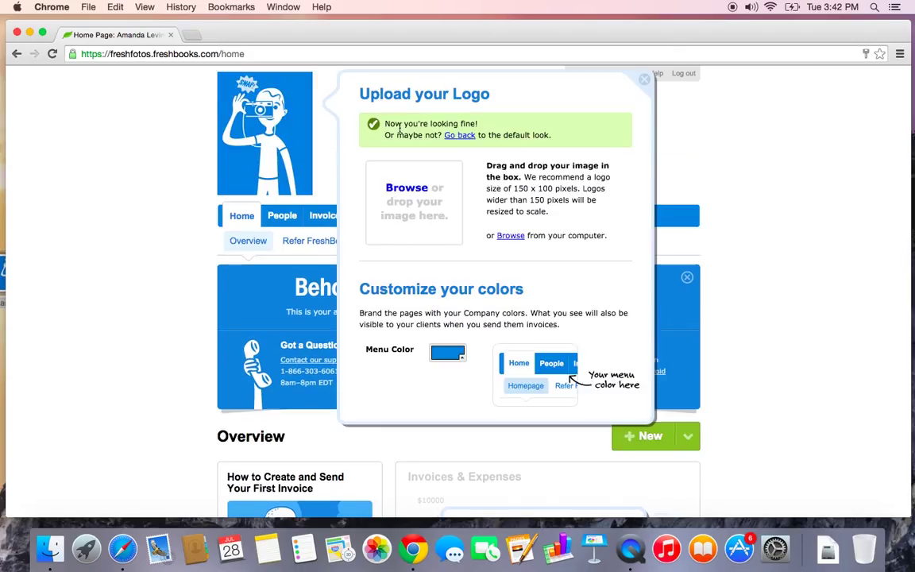
left_click(644, 80)
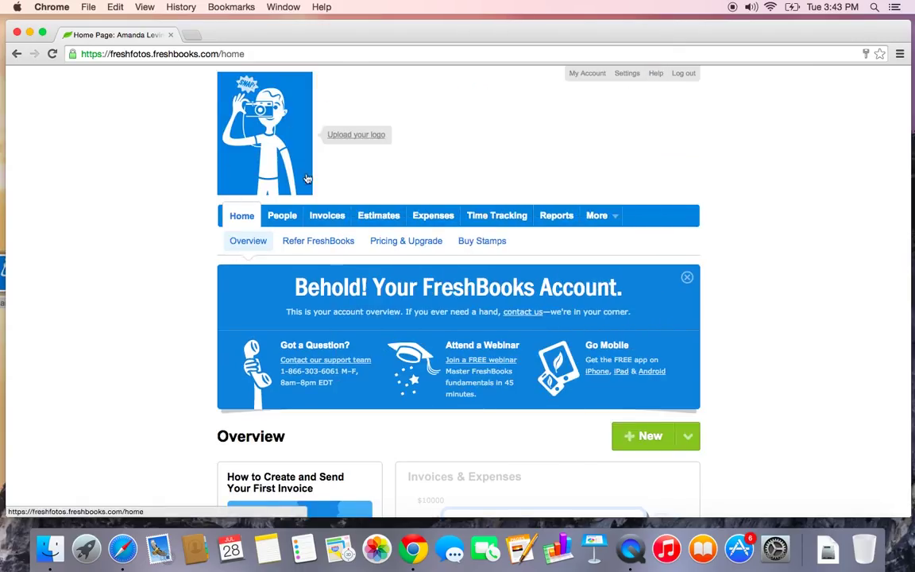
scroll(307, 179, "down", 1)
scroll(307, 182, "up", 1)
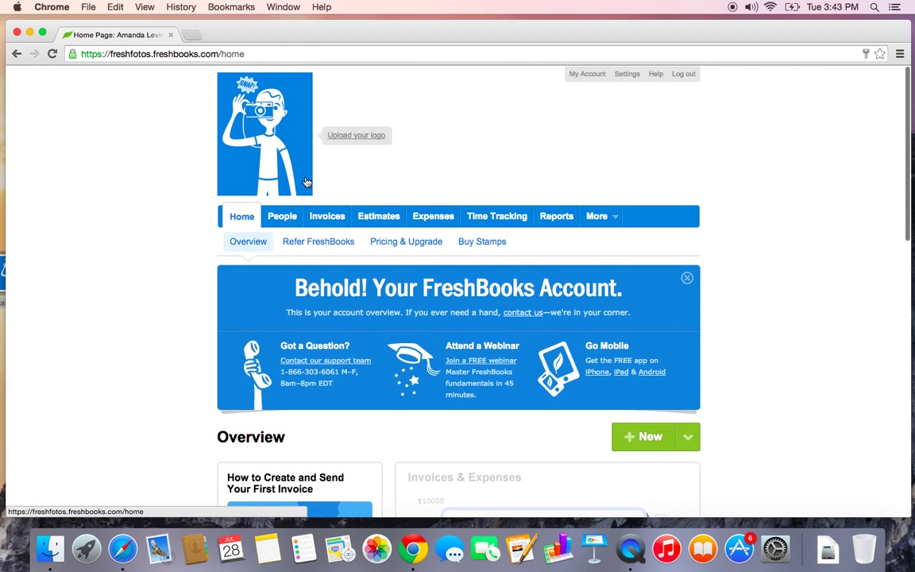
In company settings, set the base currency to CAD Canadian dollar and the country to Canada
left_click(630, 79)
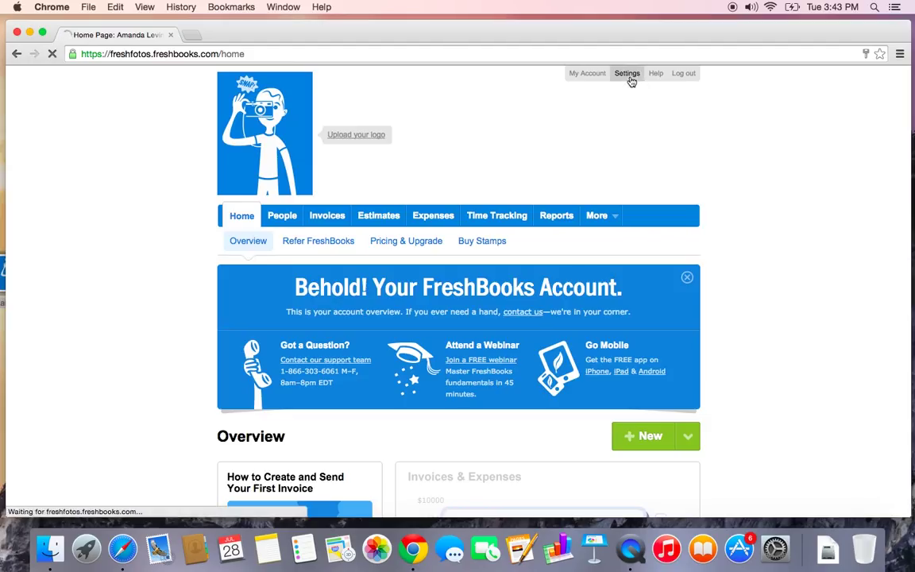
scroll(639, 290, "down", 3)
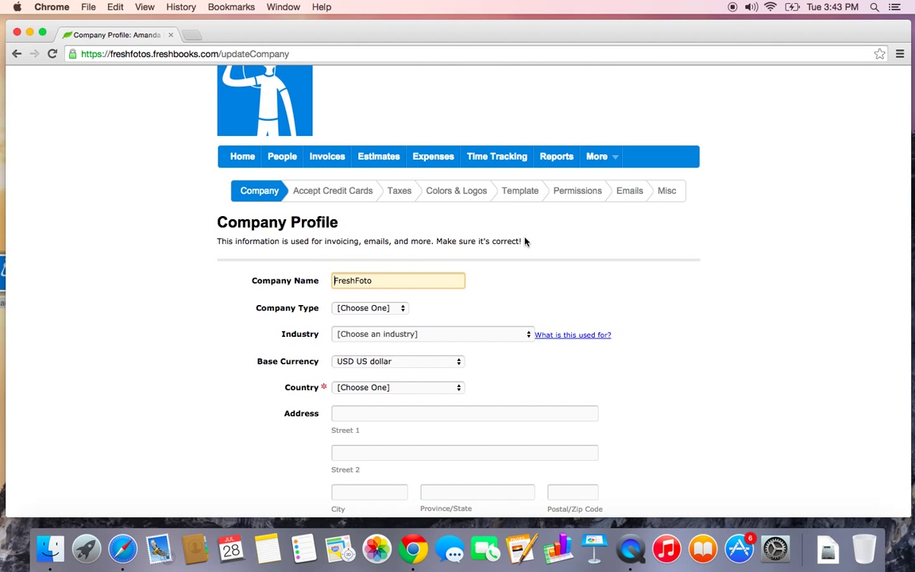
scroll(524, 242, "down", 2)
scroll(524, 242, "down", 1)
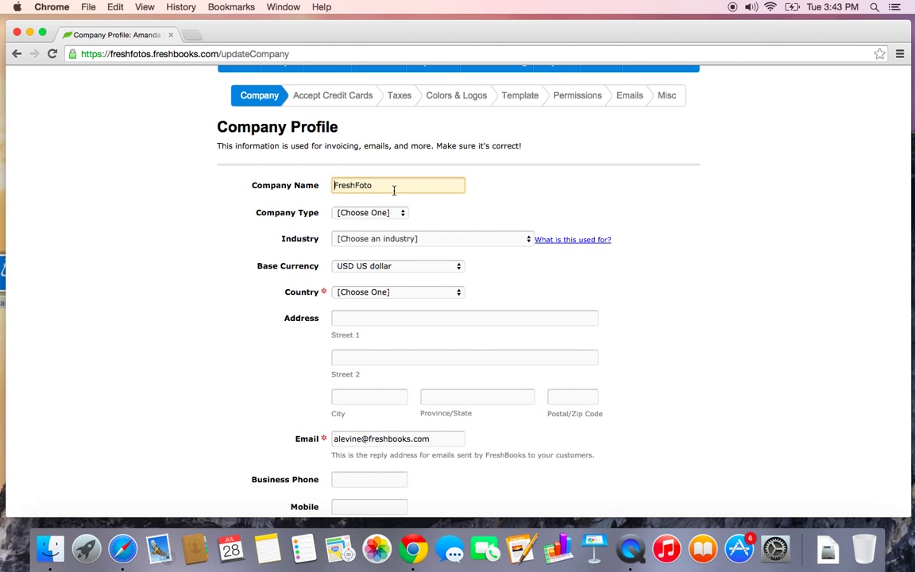
scroll(426, 279, "down", 3)
left_click(386, 218)
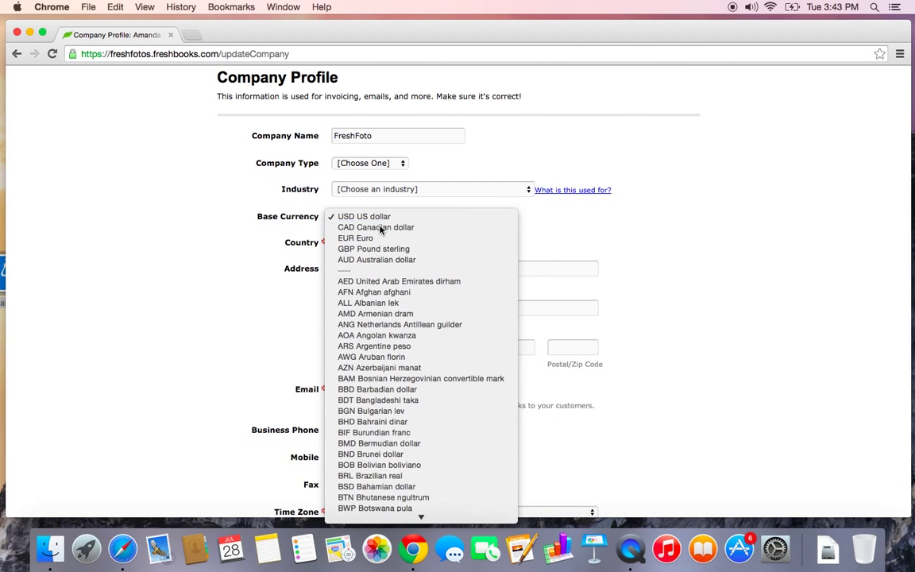
left_click(381, 229)
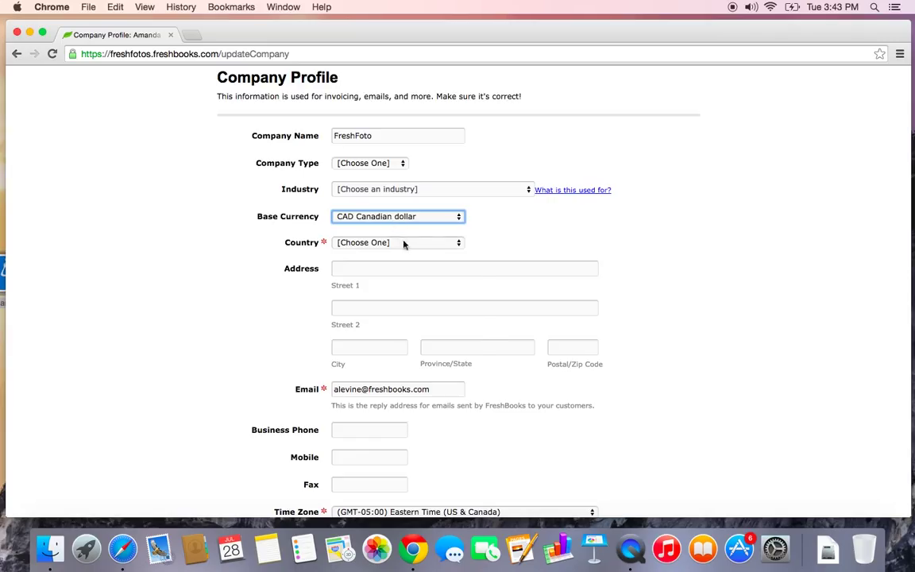
left_click(403, 244)
left_click(395, 265)
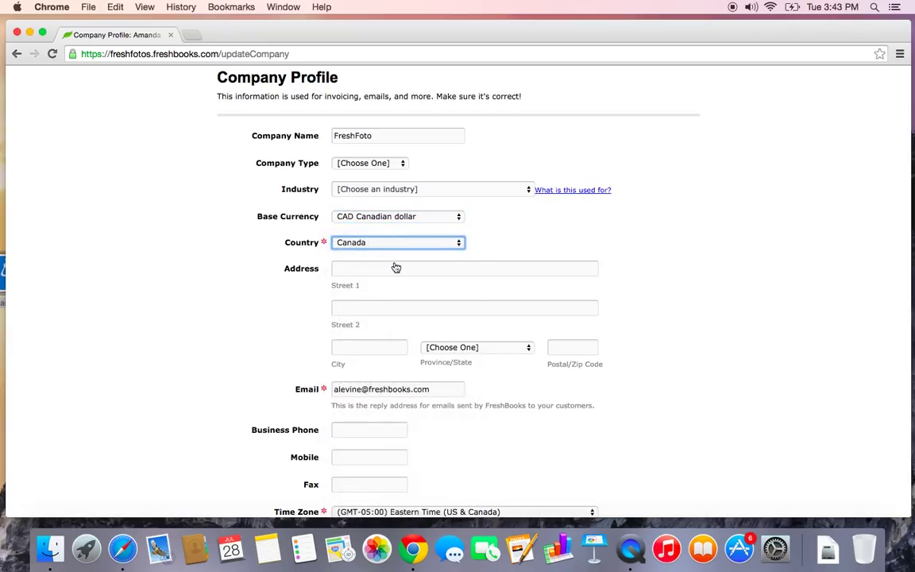
Fill in the company's street address, city, province Ontario and postal code
scroll(396, 268, "down", 1)
left_click(389, 251)
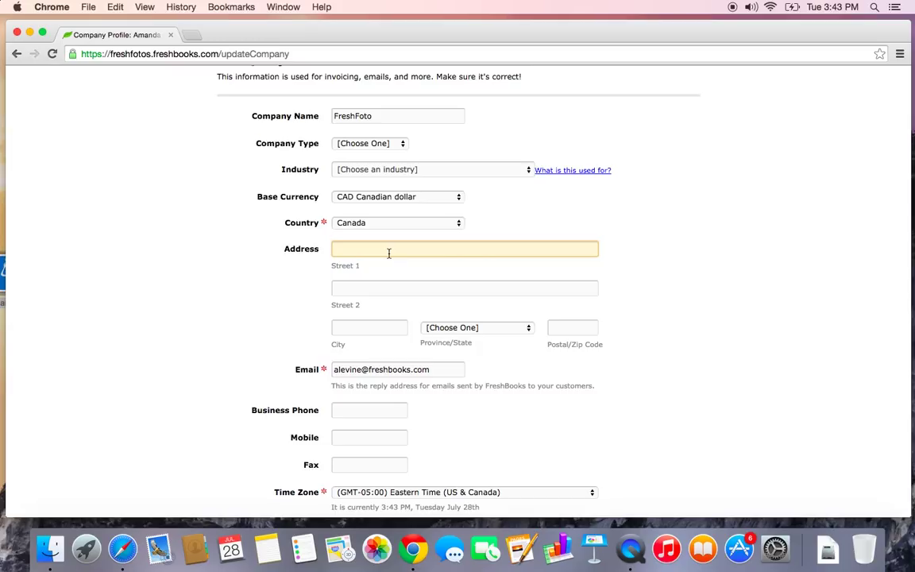
type("123 Fresh")
key("BackSpace")
key("BackSpace")
type("sh St")
left_click(383, 328)
type("Toronto")
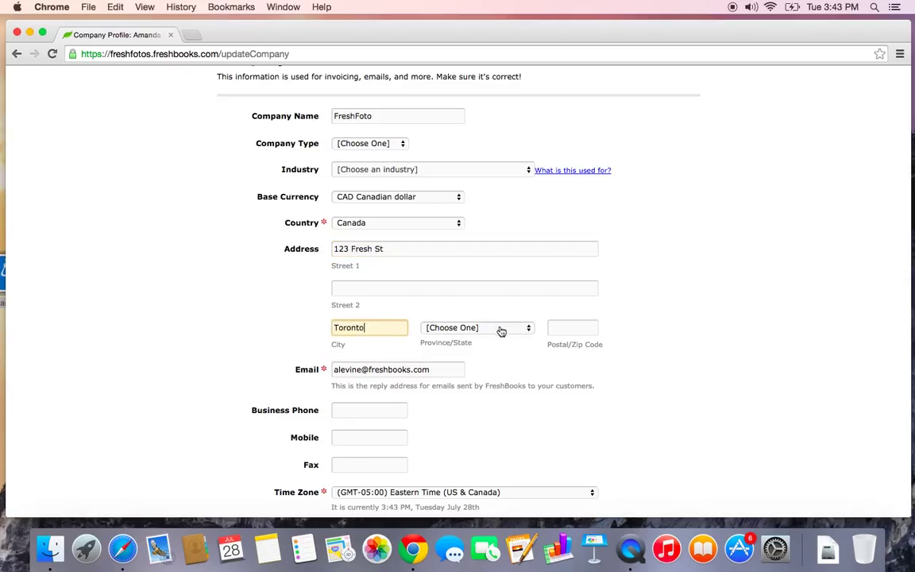
left_click(500, 331)
key("o")
key("Return")
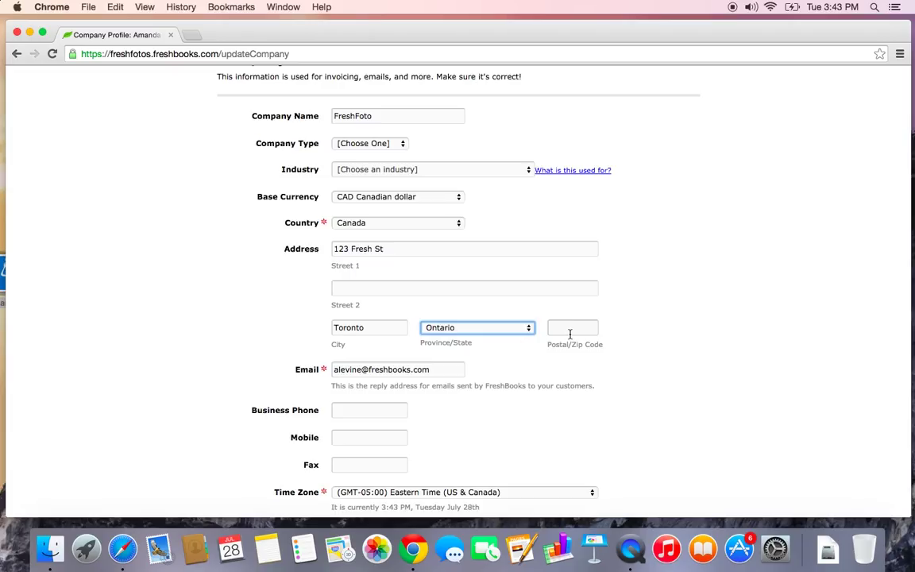
left_click(571, 329)
type("M")
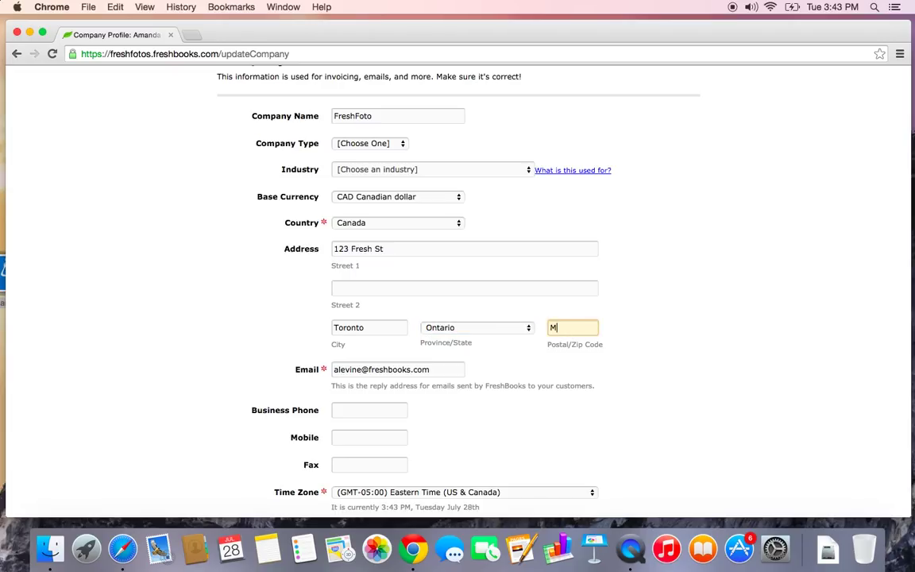
type("5M3C3")
Check the FreshFoto company profile and save it
scroll(598, 390, "down", 2)
scroll(599, 406, "down", 3)
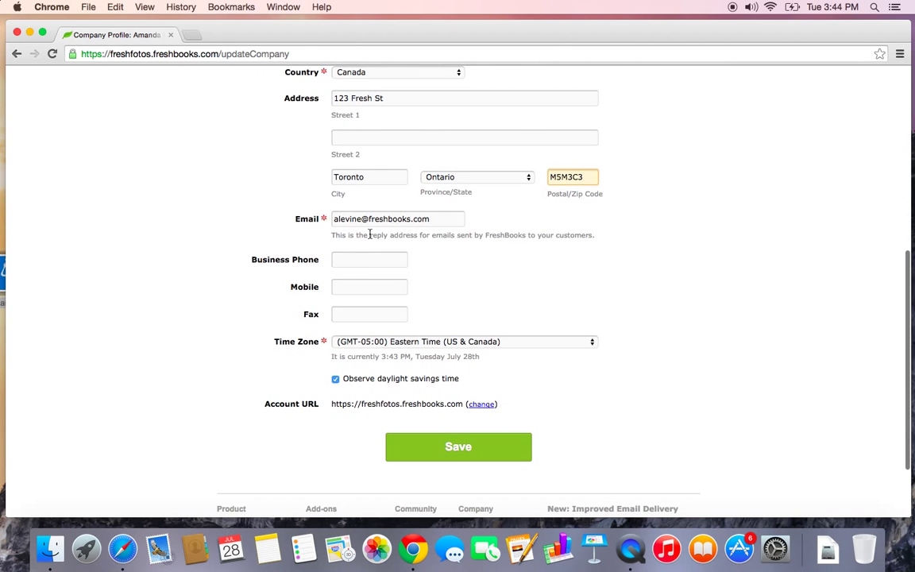
scroll(370, 234, "up", 6)
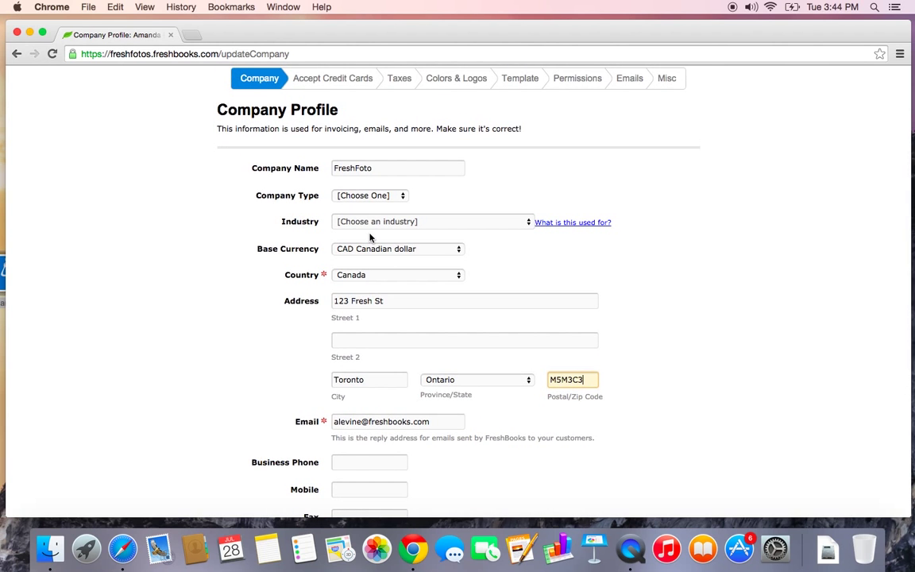
scroll(370, 236, "down", 1)
scroll(370, 237, "up", 3)
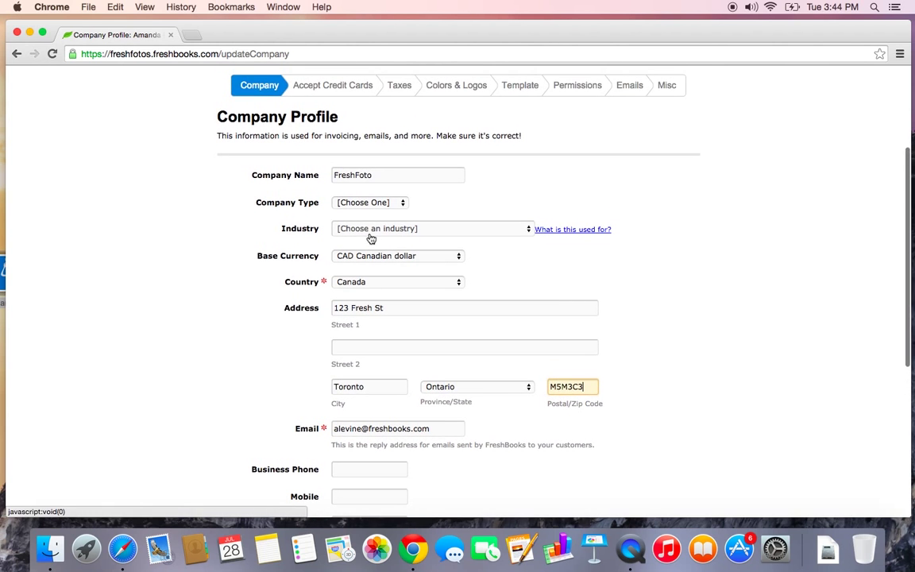
scroll(370, 238, "down", 5)
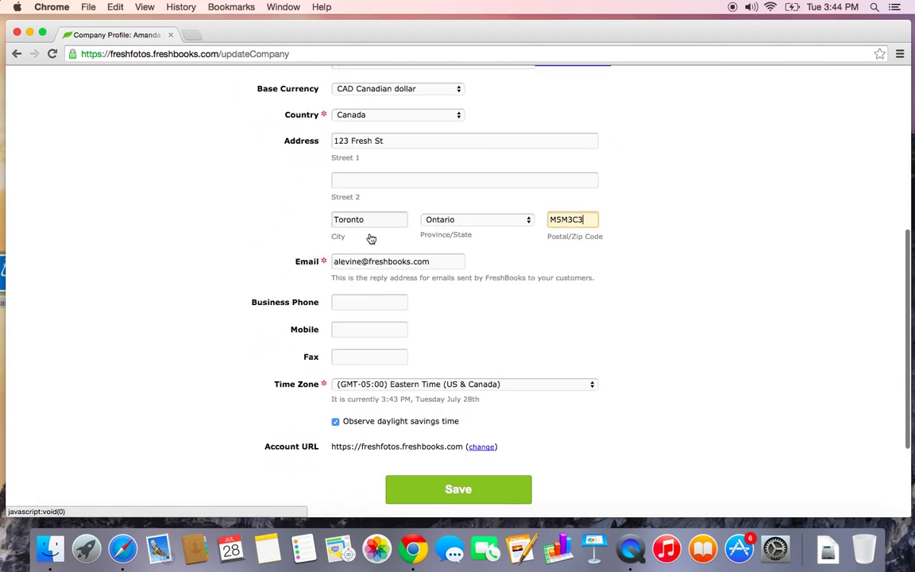
left_click(436, 486)
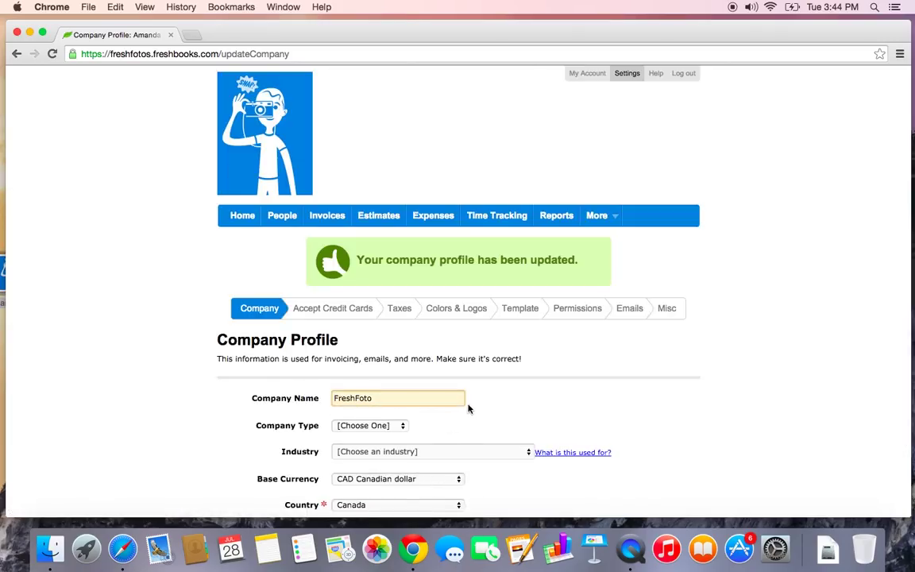
Review the PayPal and Stripe gateway options on the Accept Credit Cards settings
left_click(357, 316)
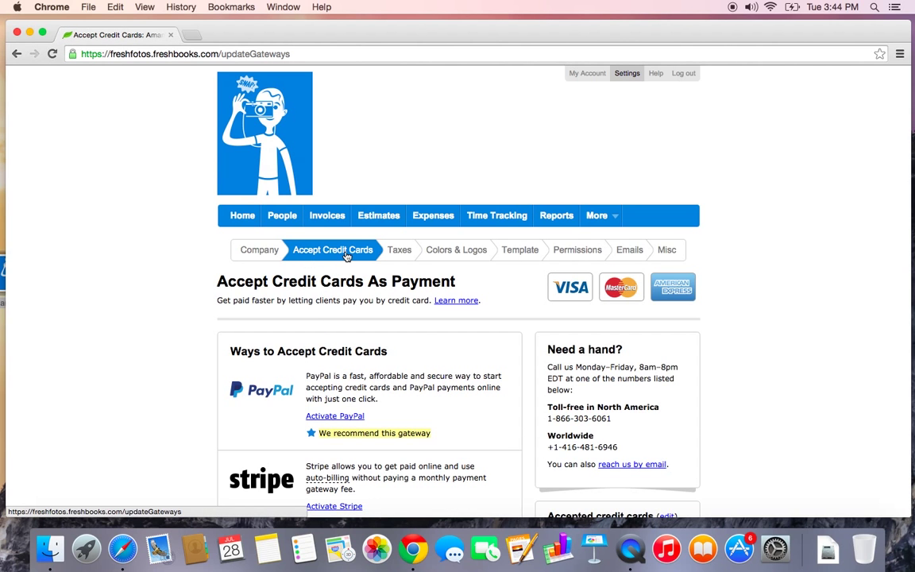
scroll(346, 255, "down", 2)
scroll(346, 254, "down", 3)
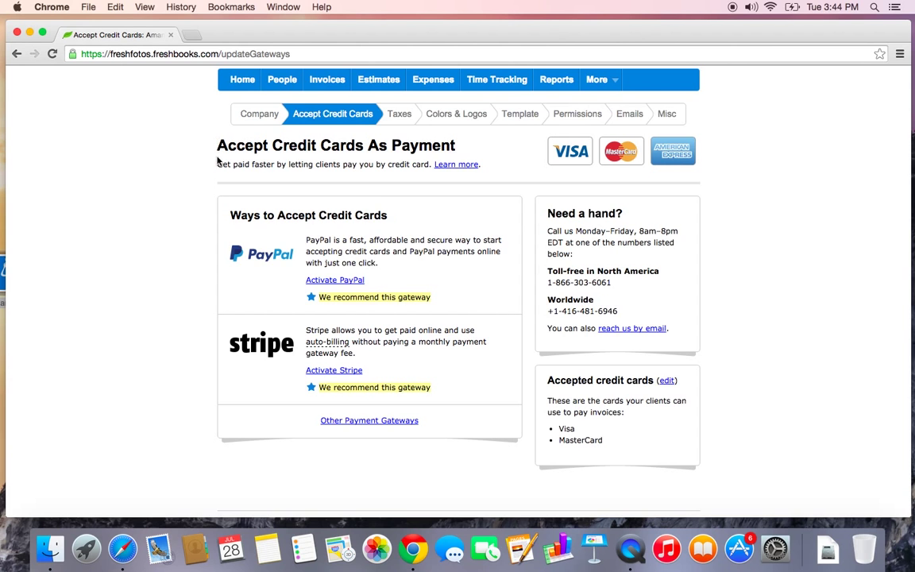
scroll(217, 151, "up", 1)
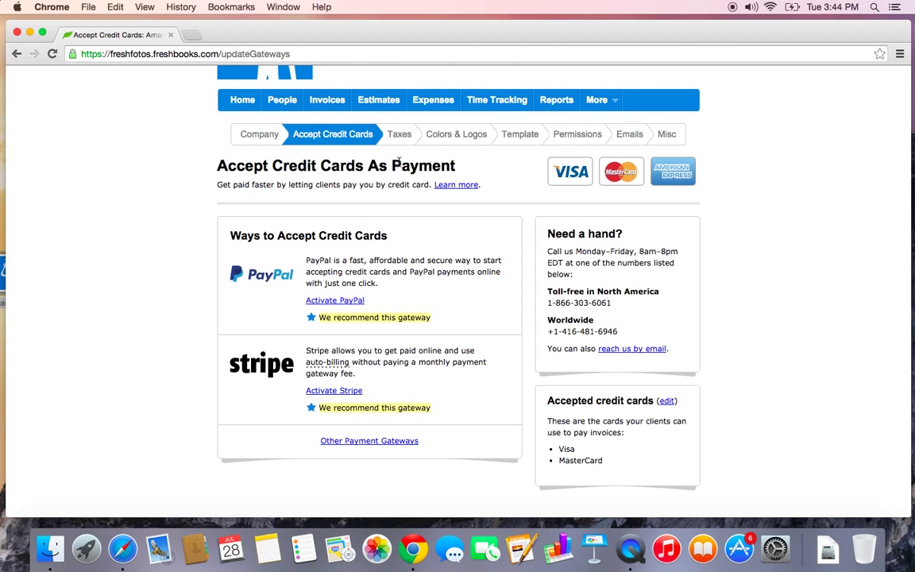
Create a tax named HST with a 13% rate on the Taxes tab and save it
left_click(400, 135)
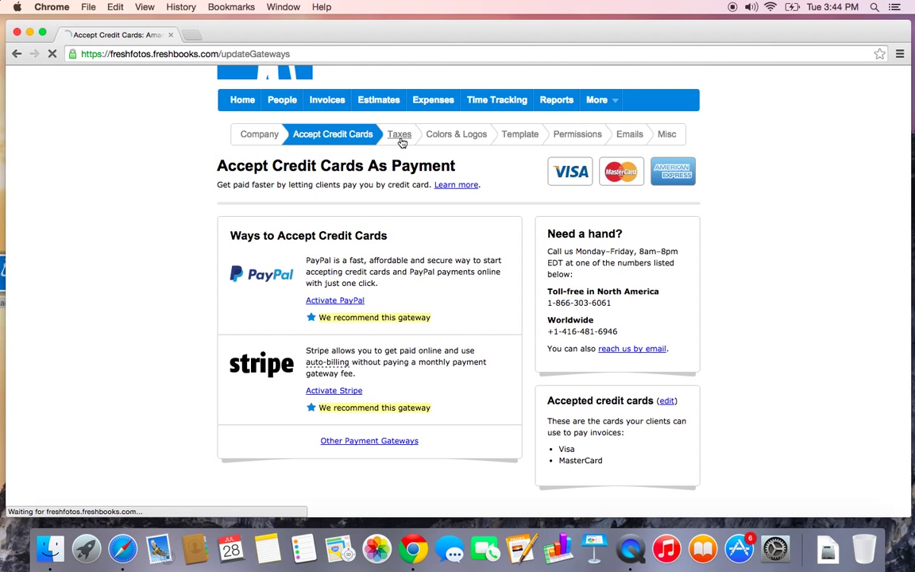
scroll(397, 294, "down", 1)
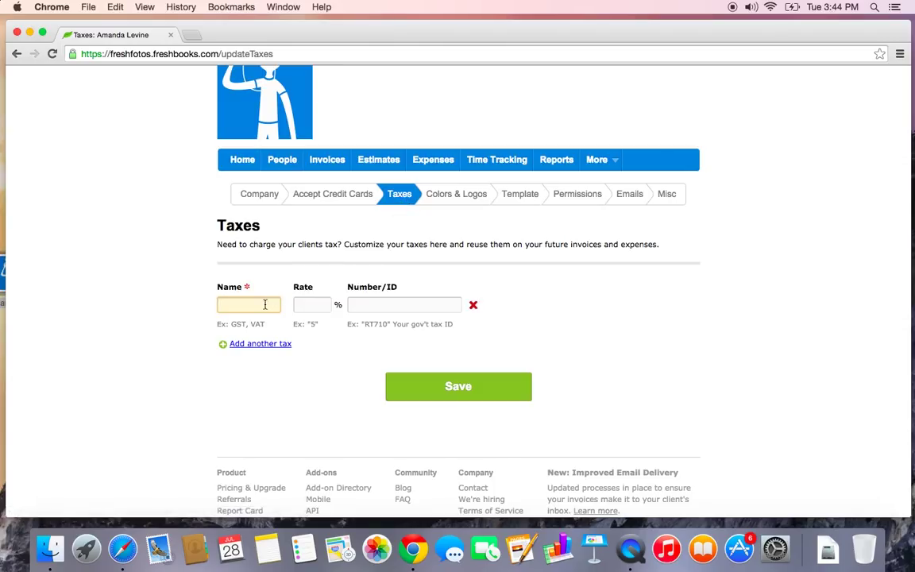
type("HST")
left_click(310, 310)
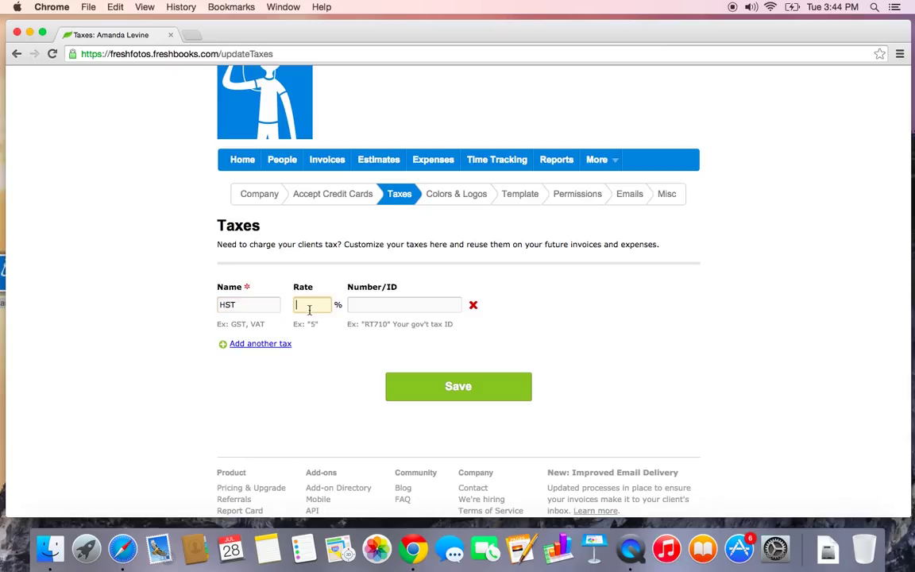
type("13")
left_click(387, 307)
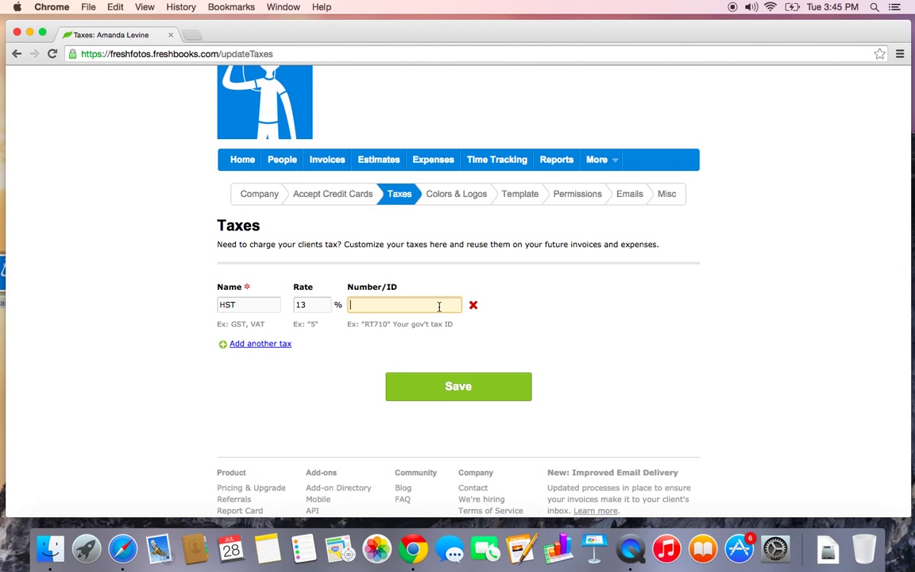
left_click(457, 389)
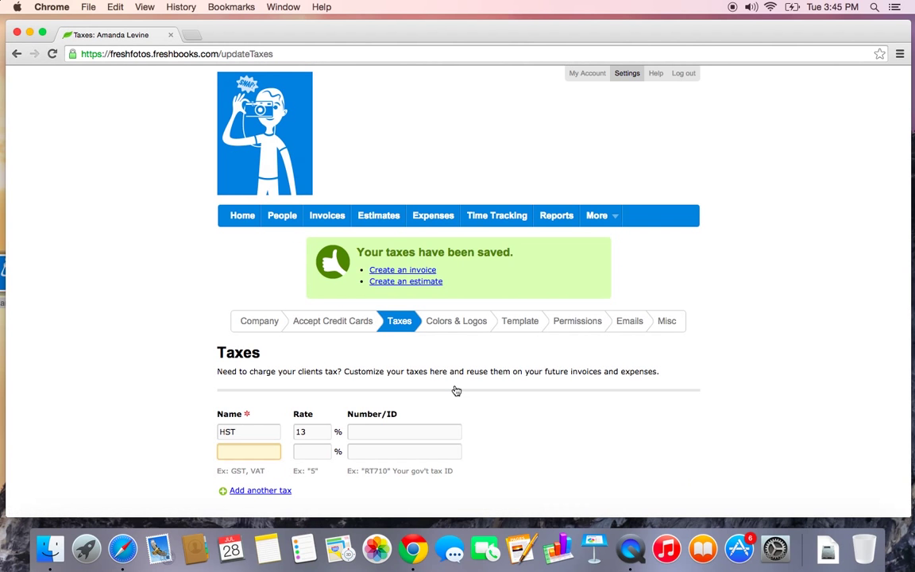
scroll(457, 390, "down", 2)
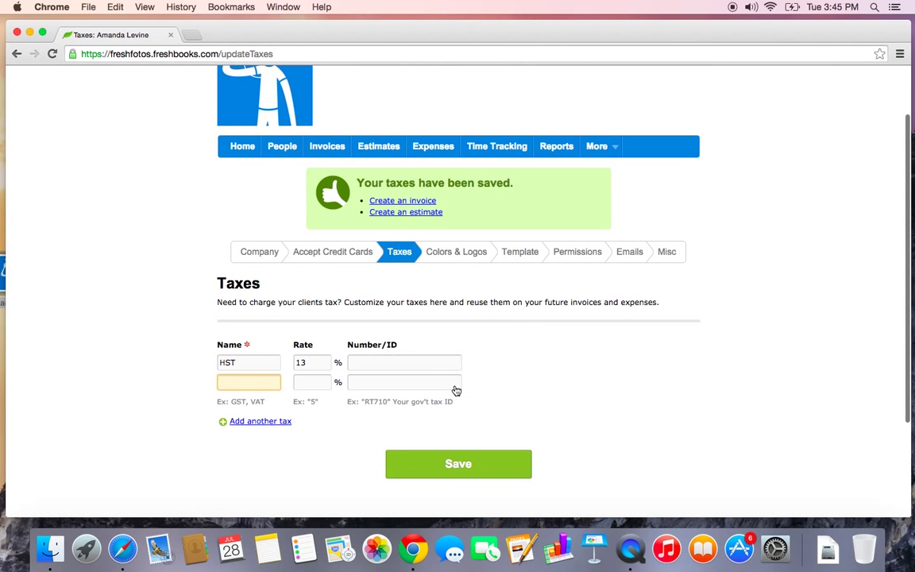
On the Colors & Logos tab, change the Menu Color hue to magenta
left_click(469, 254)
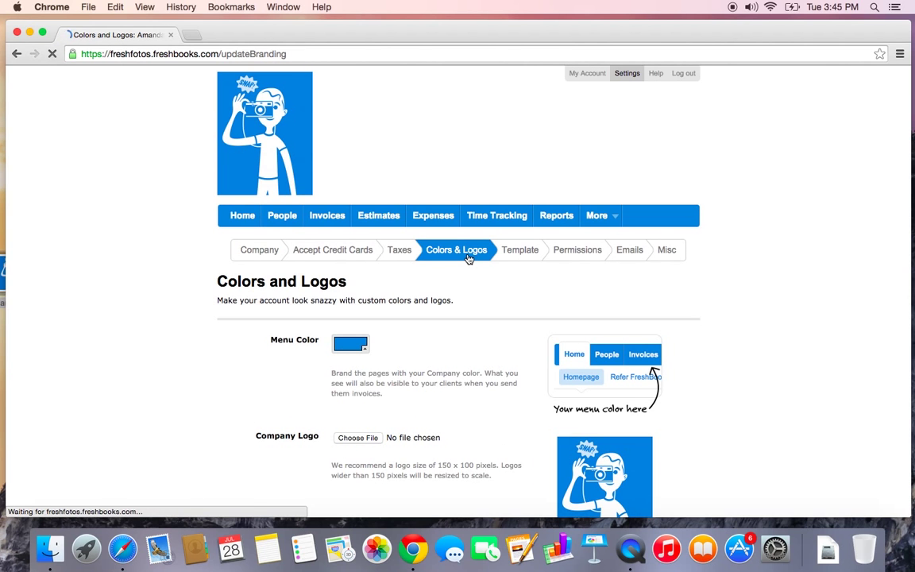
scroll(441, 343, "down", 1)
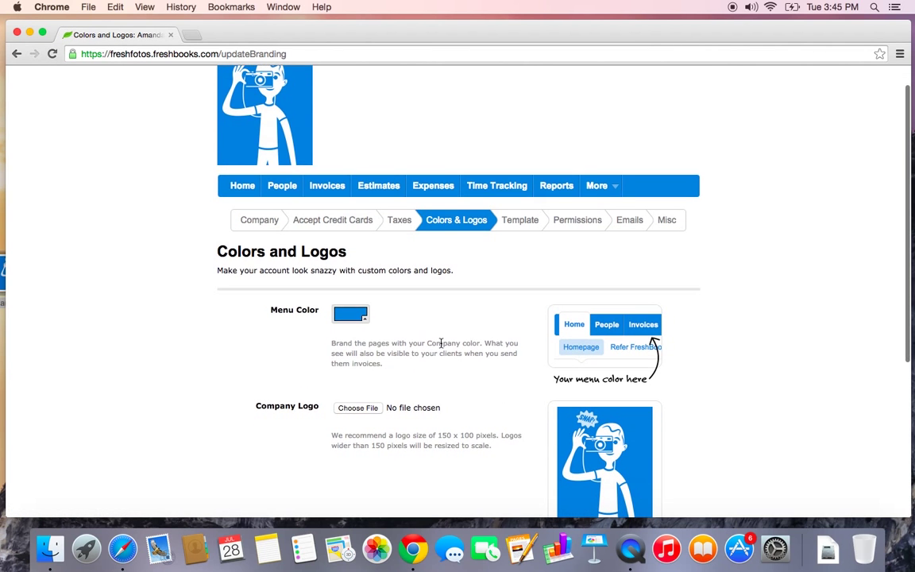
scroll(440, 343, "down", 1)
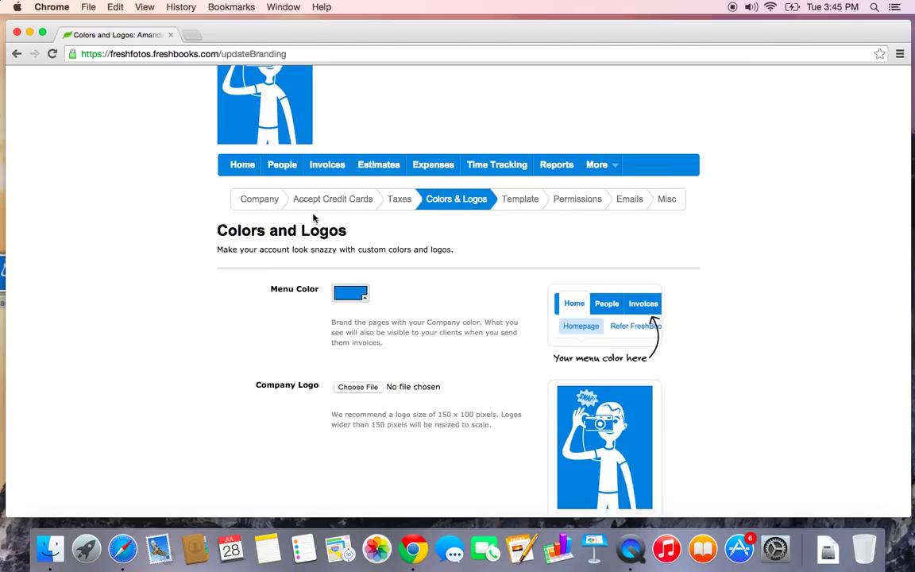
scroll(284, 197, "up", 1)
scroll(284, 318, "down", 1)
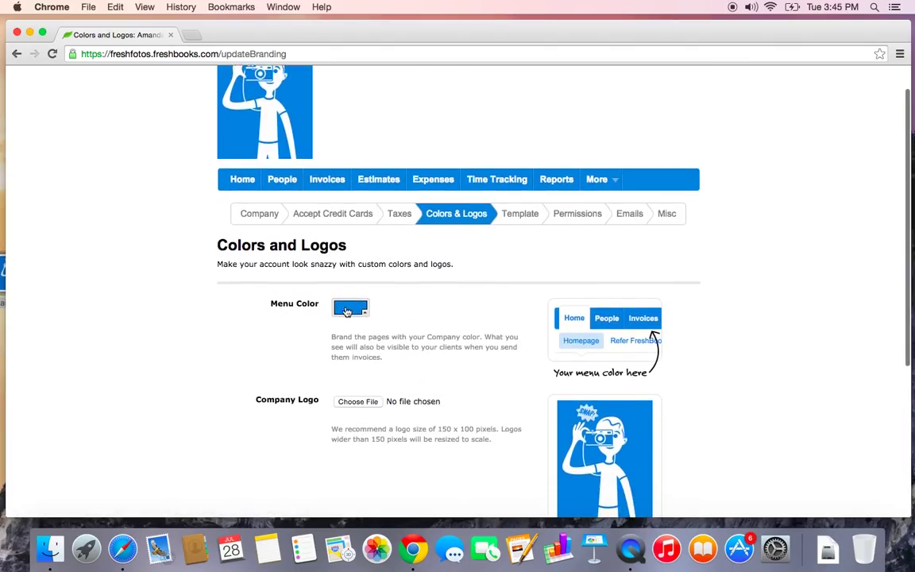
left_click(347, 308)
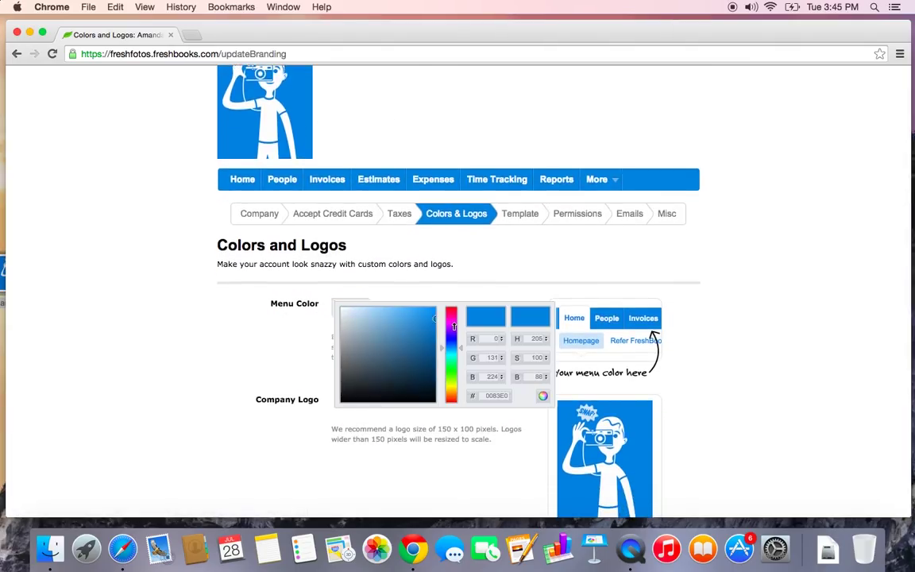
left_click_drag(453, 325, 452, 322)
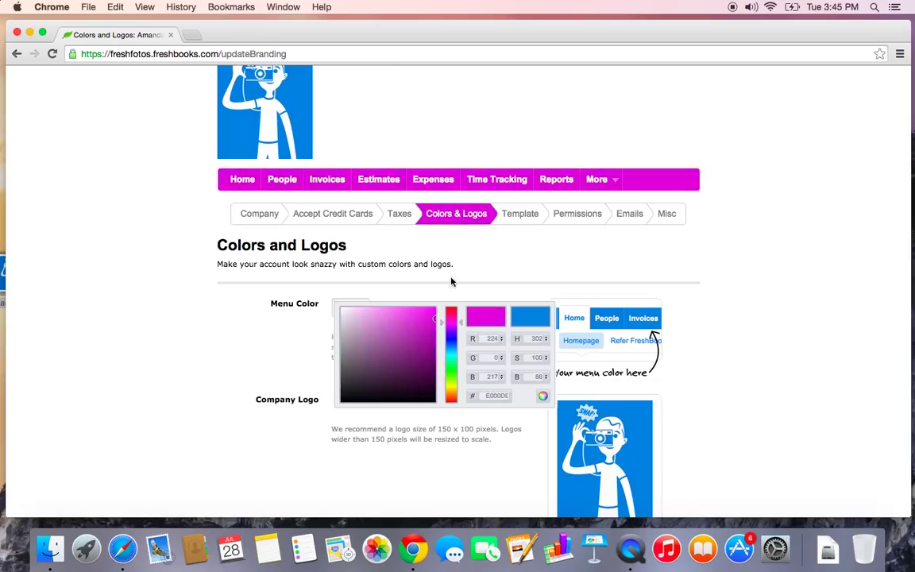
left_click(451, 282)
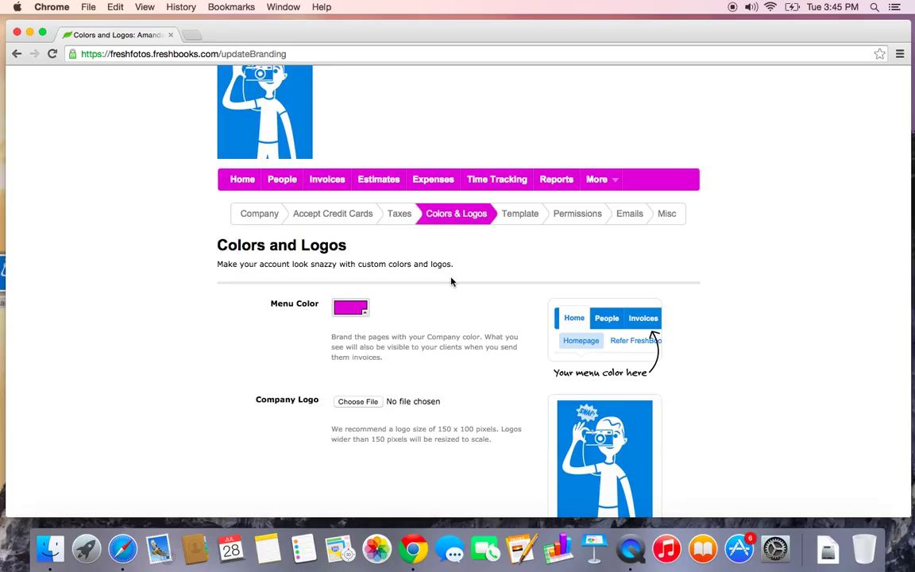
Open the invoice and estimate template settings and view the Classic sample invoice
left_click(523, 216)
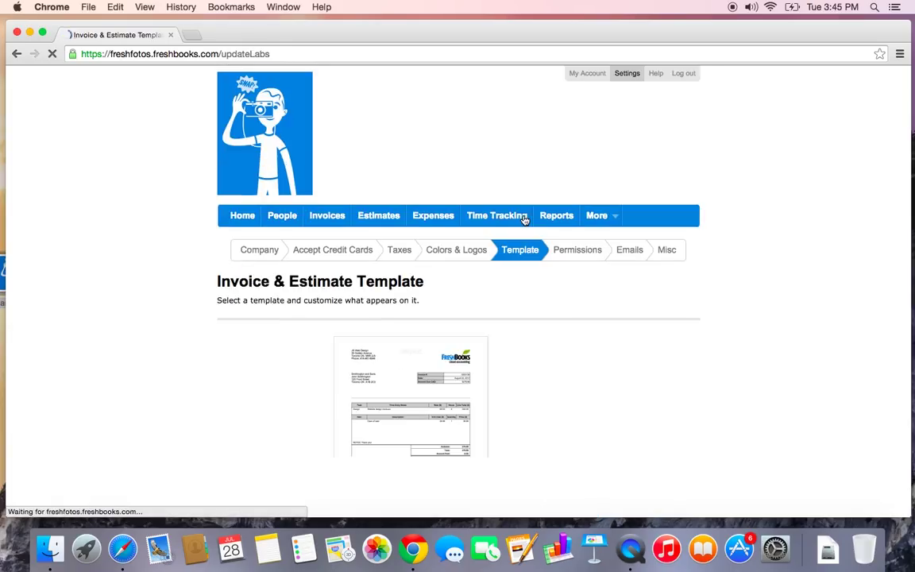
scroll(524, 220, "down", 3)
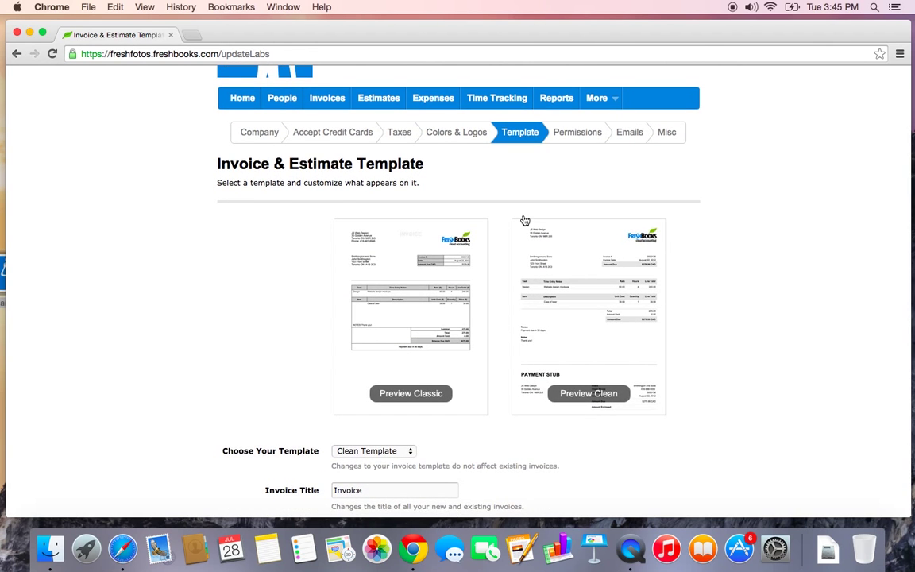
scroll(524, 220, "down", 2)
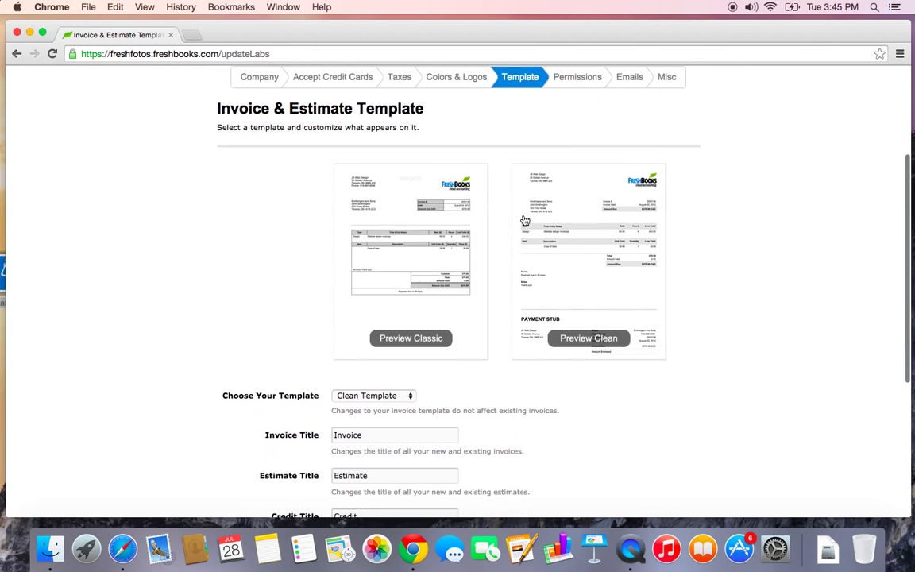
scroll(524, 220, "down", 2)
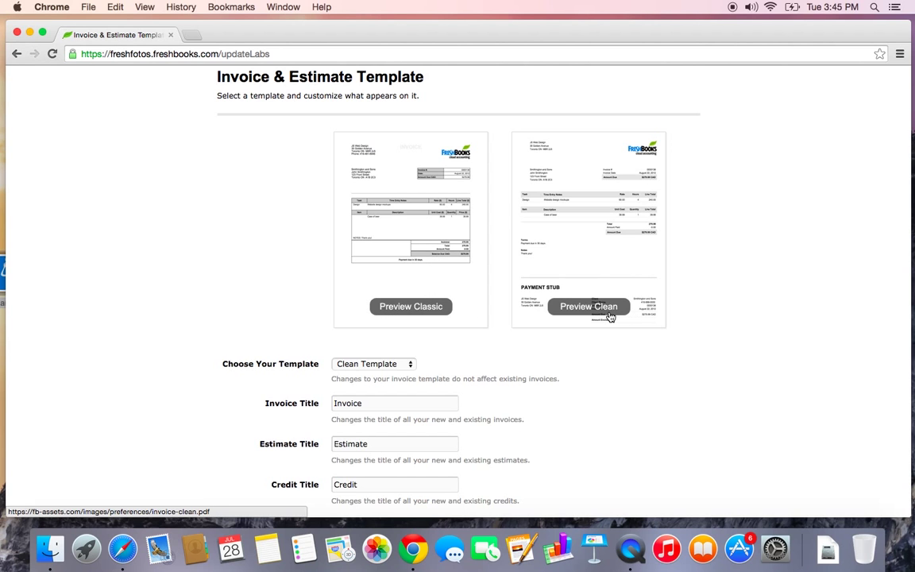
scroll(609, 316, "down", 3)
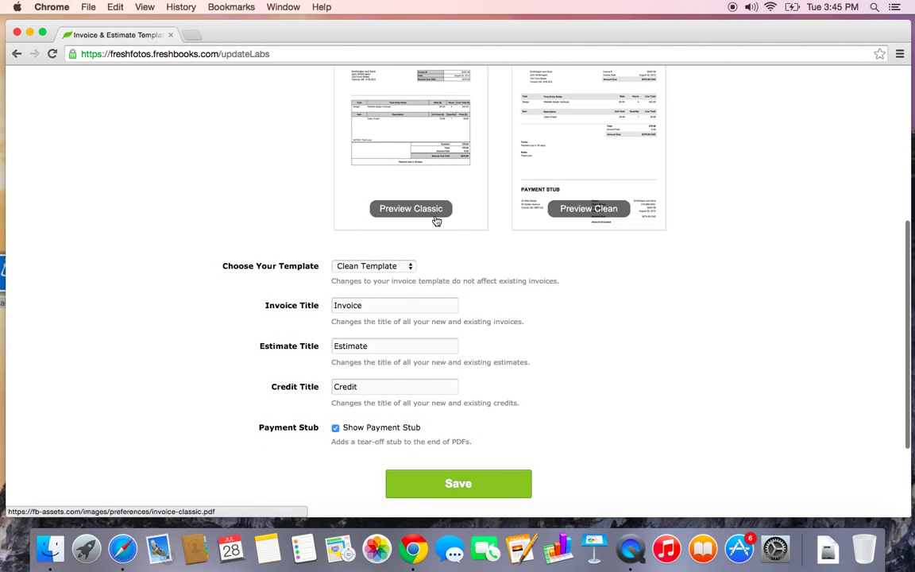
scroll(416, 238, "up", 2)
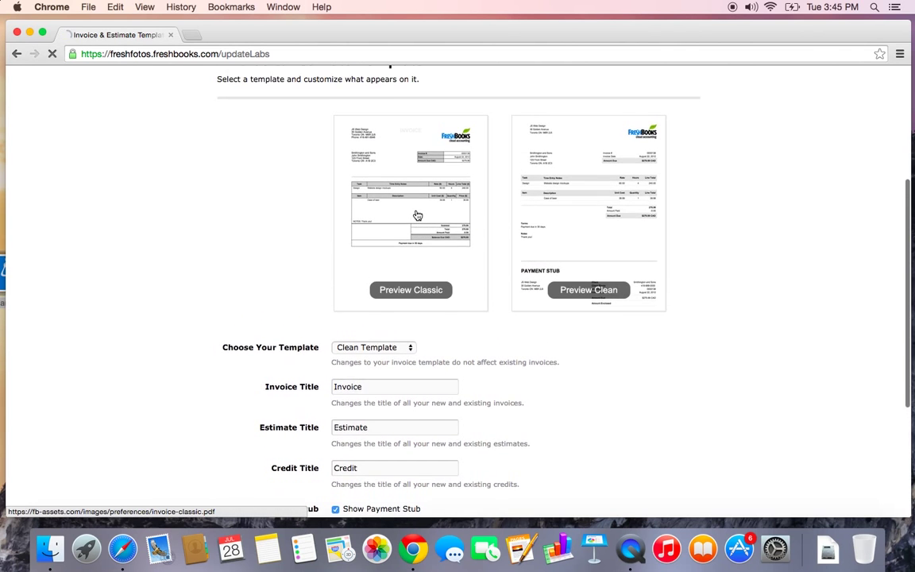
scroll(418, 215, "down", 2)
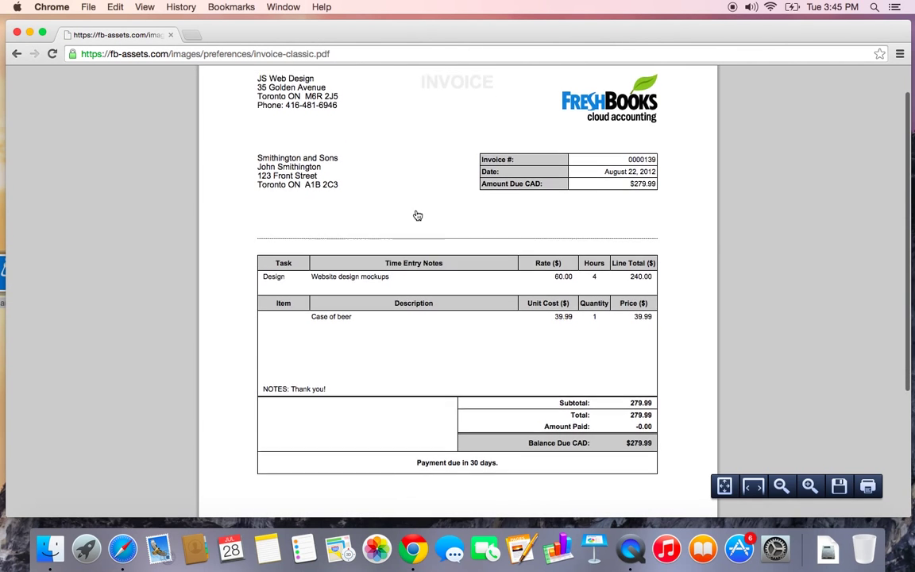
scroll(418, 215, "down", 1)
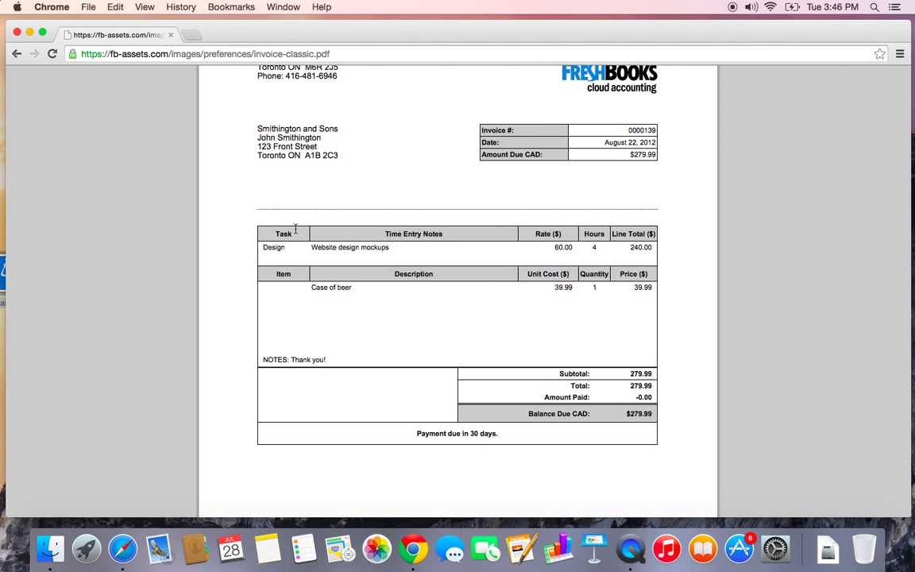
left_click(17, 53)
Preview the Clean sample invoice, then go back to the template settings
scroll(379, 249, "down", 1)
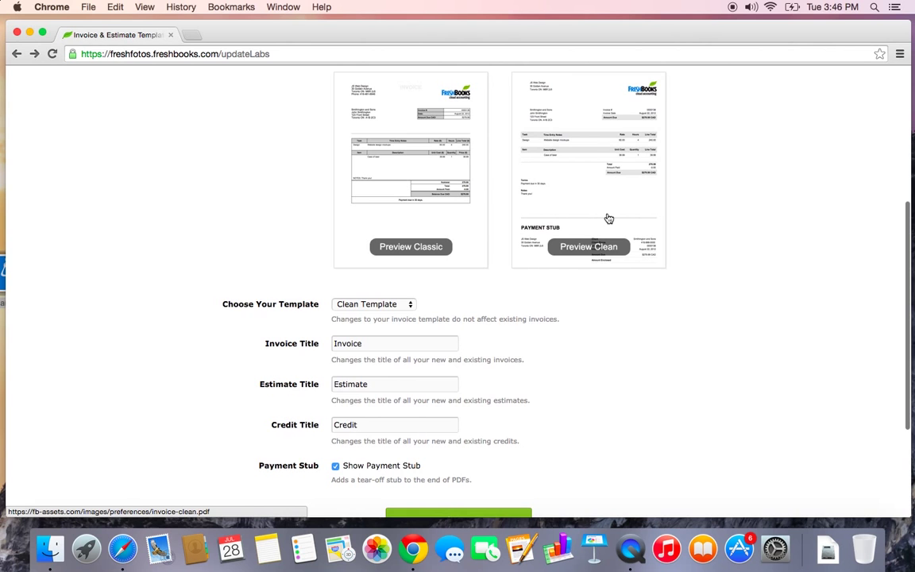
left_click(607, 219)
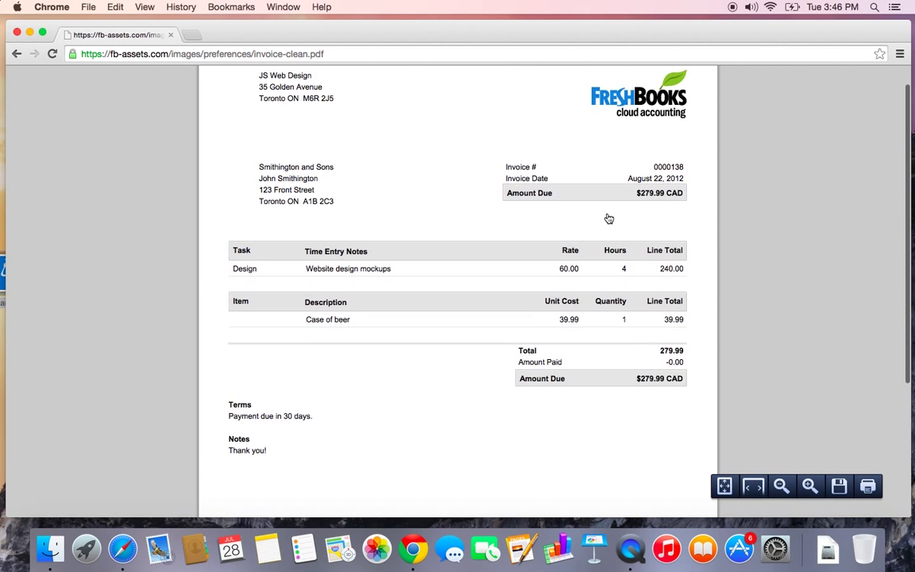
scroll(609, 219, "down", 3)
scroll(609, 219, "up", 3)
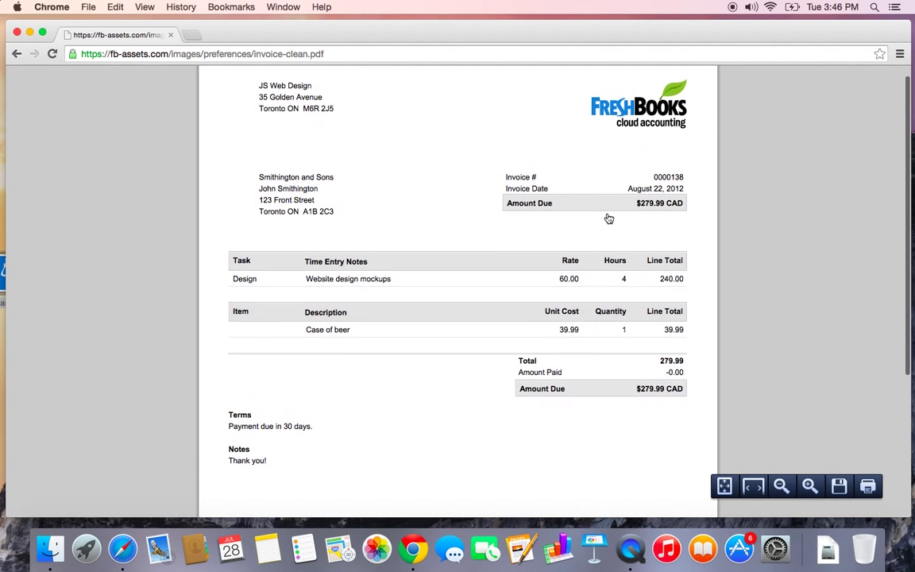
left_click(16, 54)
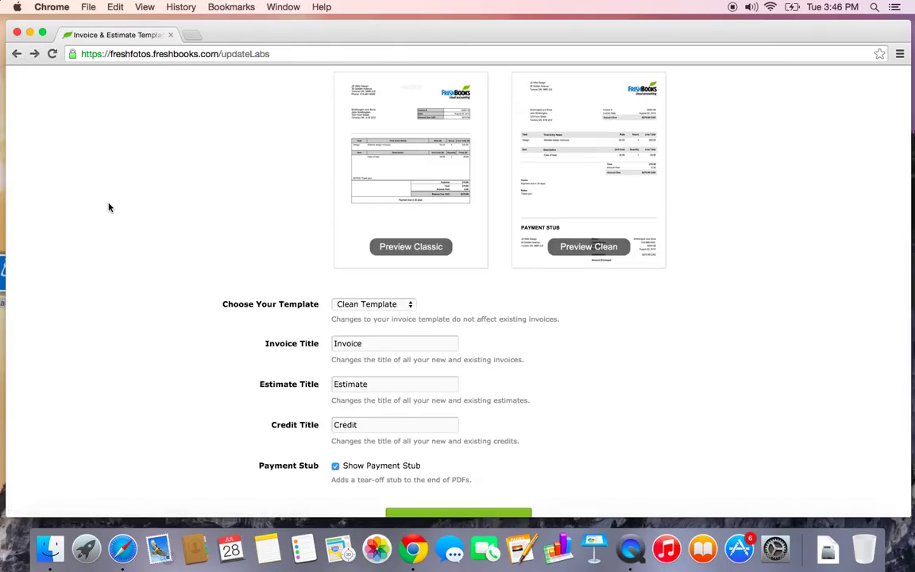
Select the Invoice and Estimate title texts on the template page
scroll(109, 207, "down", 2)
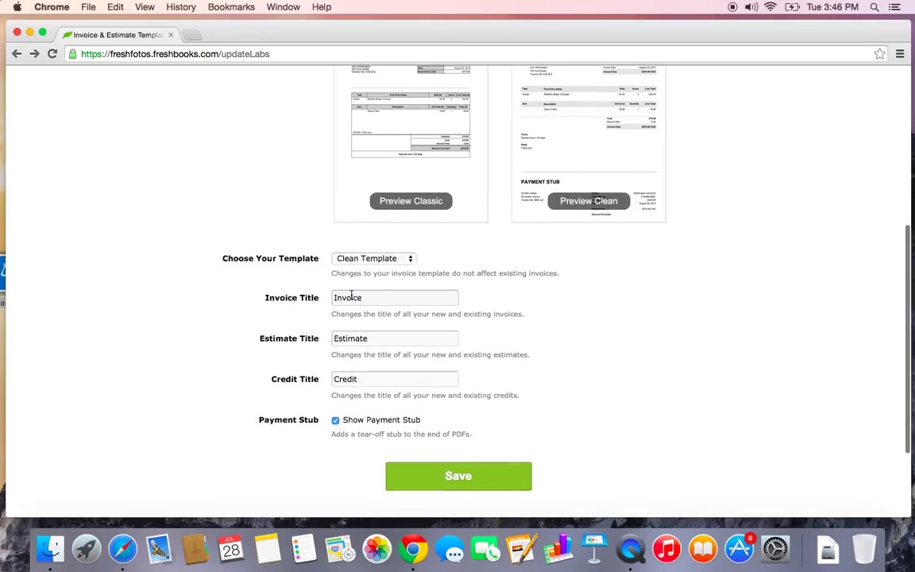
double_click(351, 298)
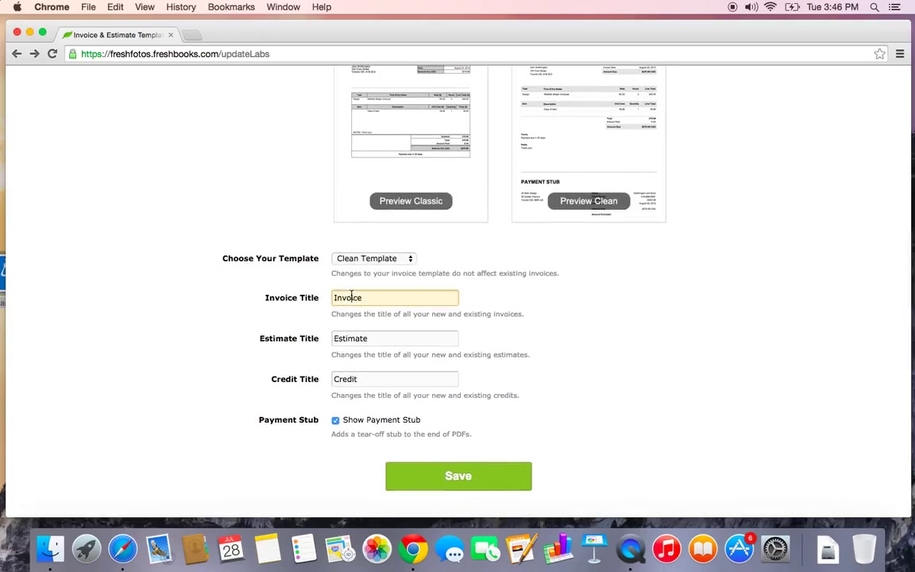
double_click(355, 337)
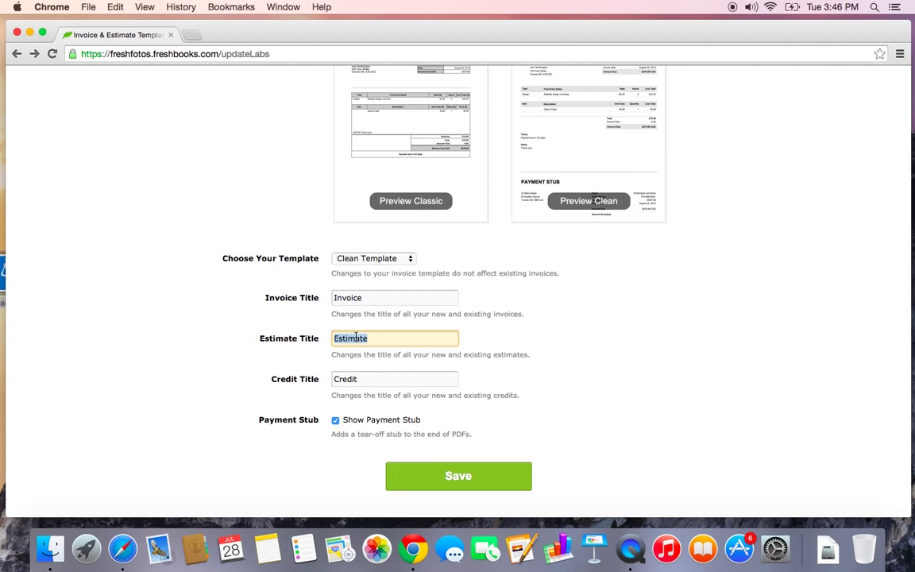
left_click(381, 339)
View the Classic sample invoice again and return to the template settings
scroll(350, 421, "up", 3)
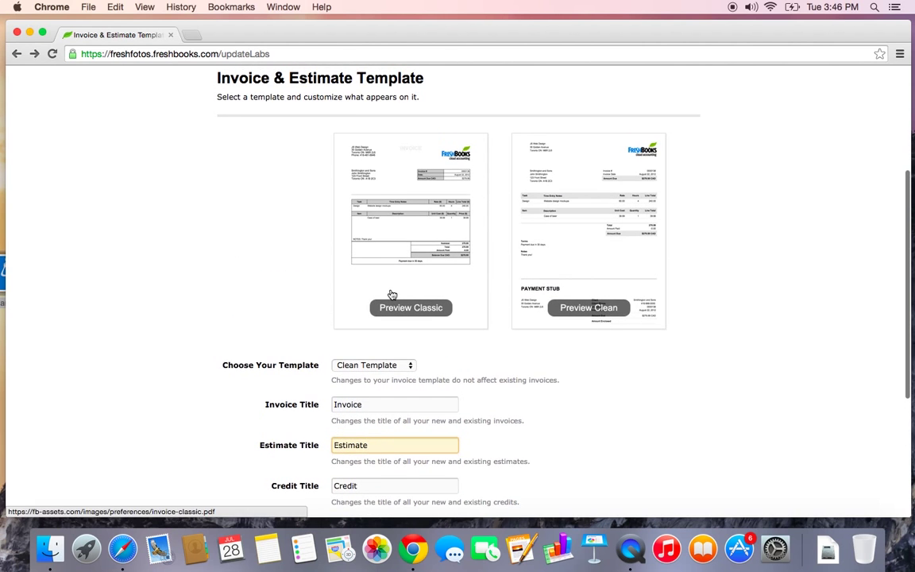
left_click(392, 295)
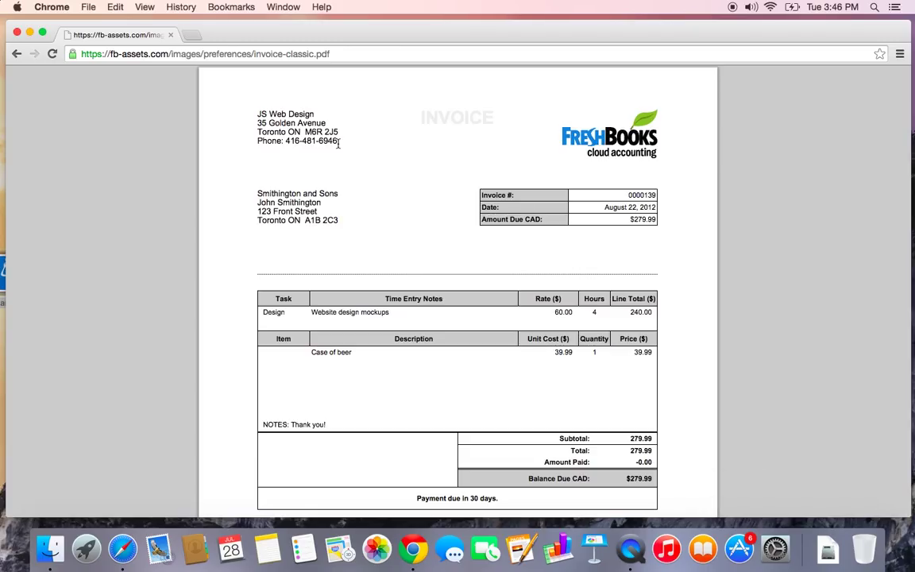
left_click(16, 53)
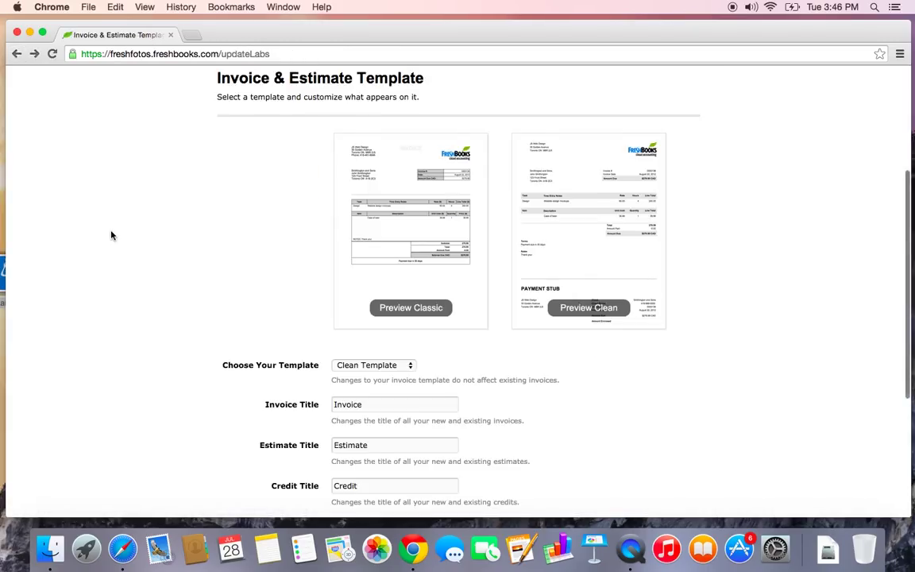
scroll(111, 235, "up", 3)
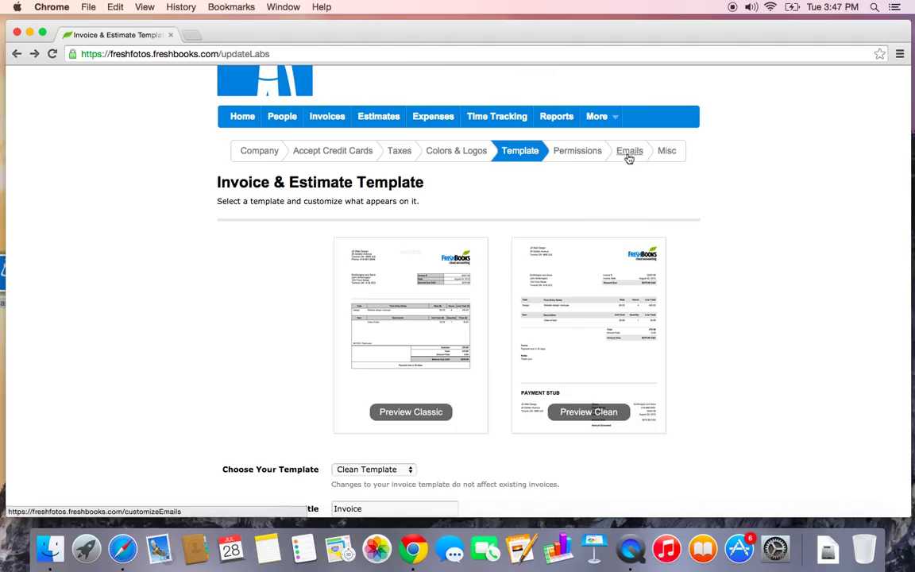
Review Tabs & Permissions, confirming Estimates, Expenses and Time Tracking are administrator tabs
left_click(591, 153)
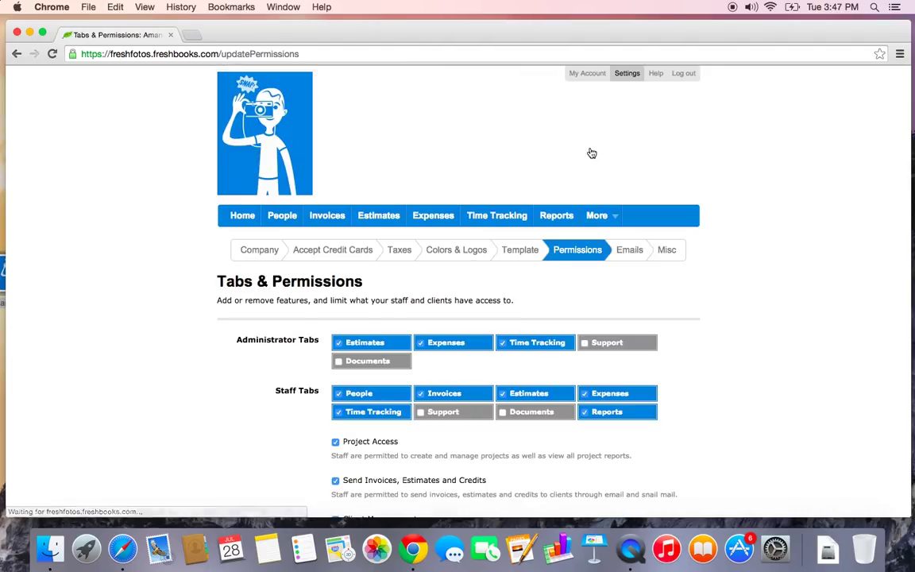
scroll(564, 342, "down", 4)
scroll(564, 343, "down", 1)
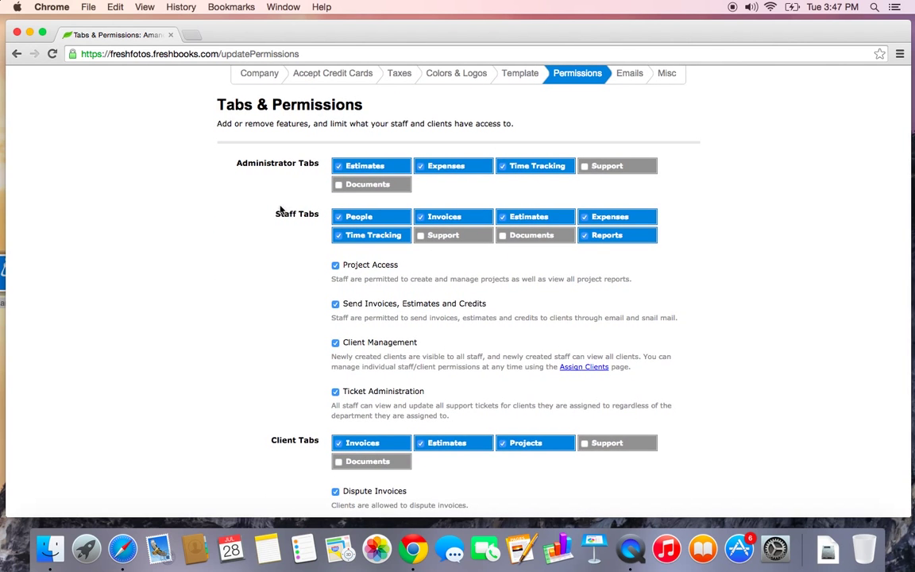
scroll(345, 424, "down", 1)
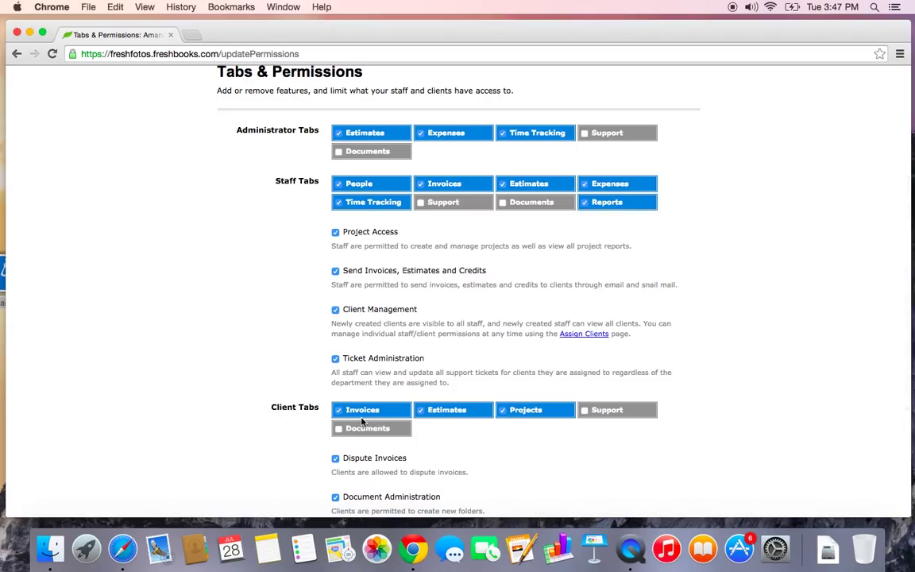
scroll(362, 422, "up", 2)
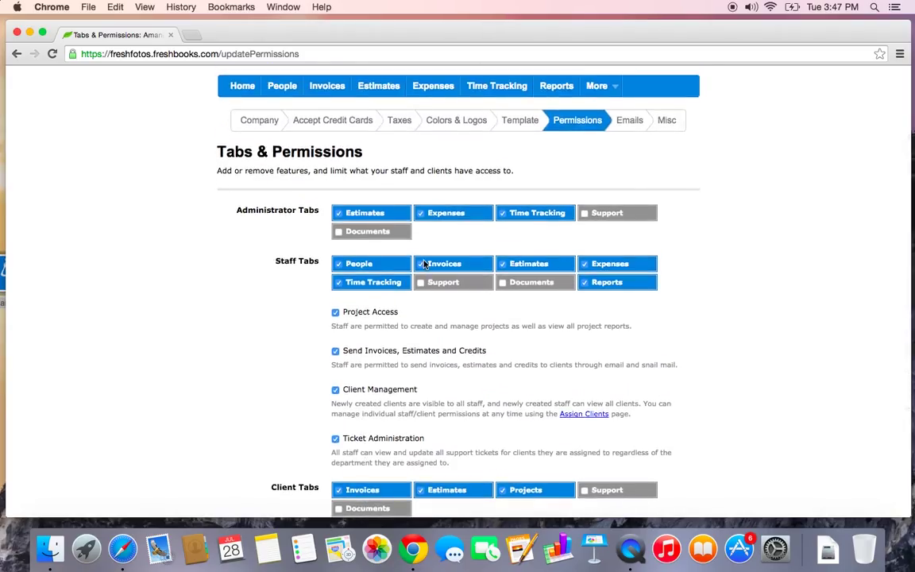
left_click(627, 119)
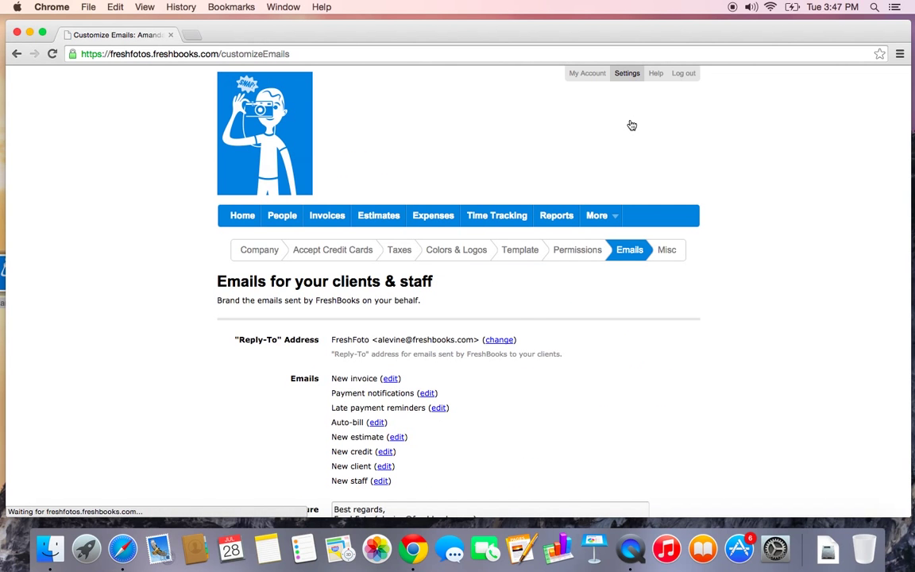
scroll(537, 334, "down", 3)
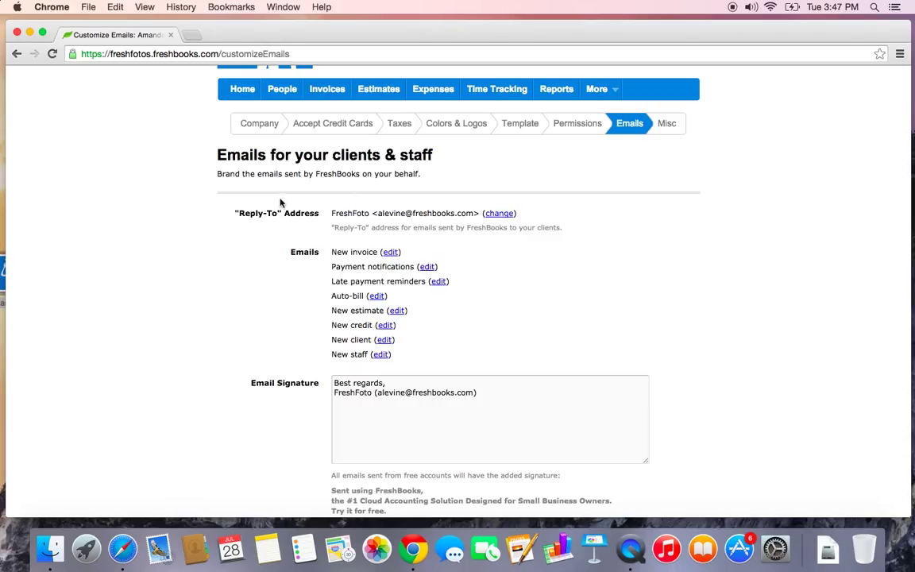
left_click_drag(379, 212, 472, 210)
left_click(465, 274)
scroll(466, 274, "down", 3)
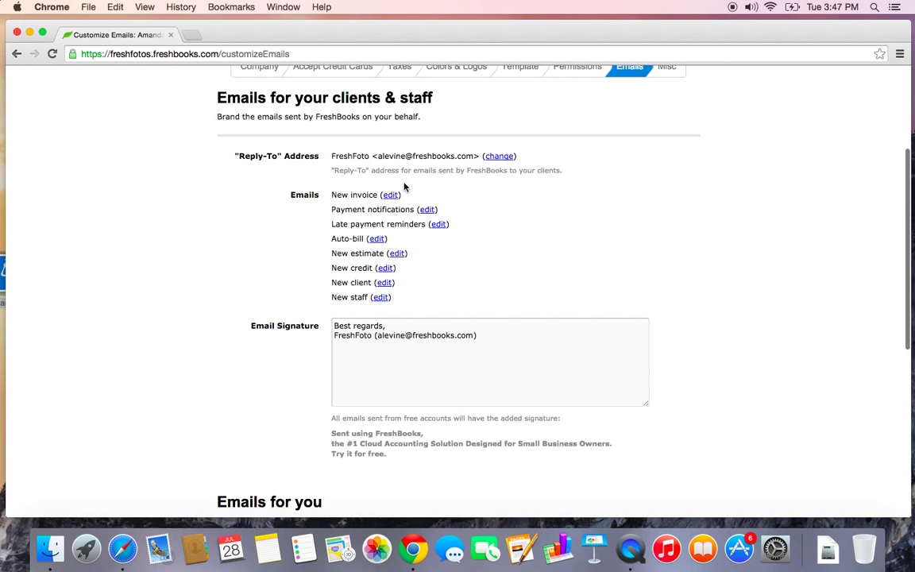
Start the New invoice email body with 'Hi ::first name::,' using the Client First Name variable, and save
left_click(390, 196)
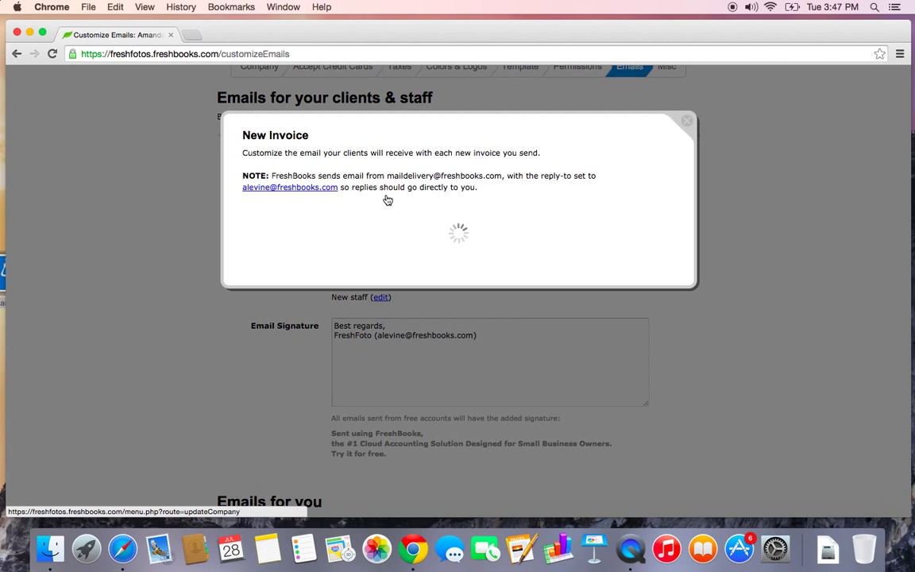
scroll(388, 200, "down", 3)
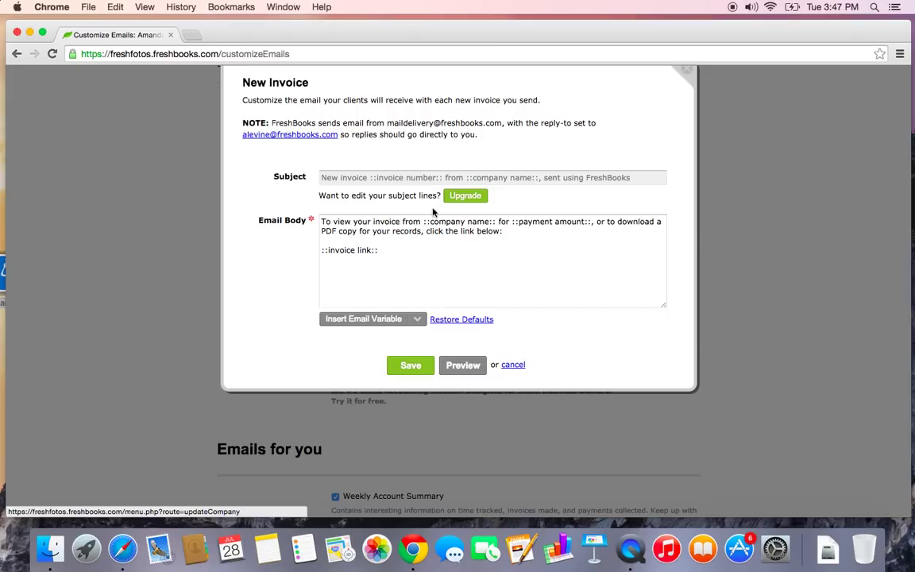
left_click(321, 223)
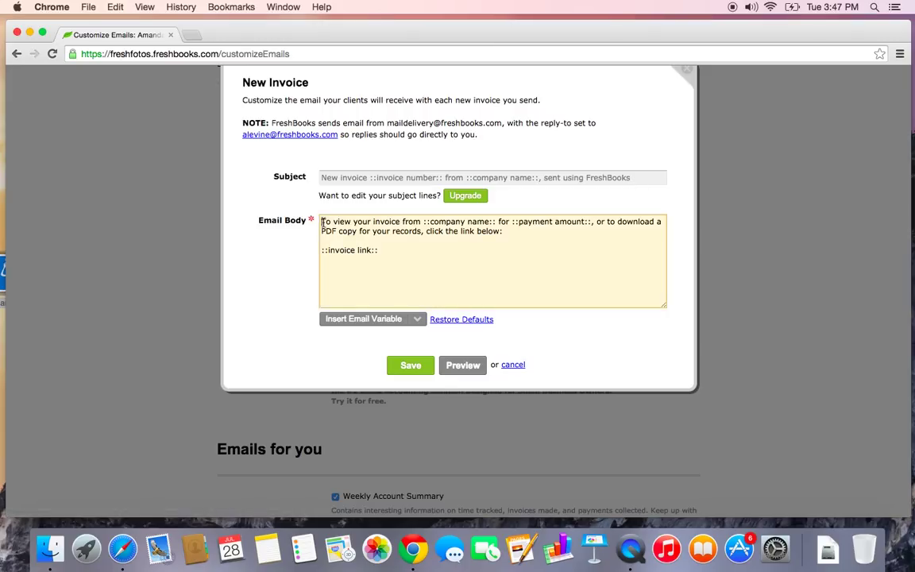
key("Return")
key("Return")
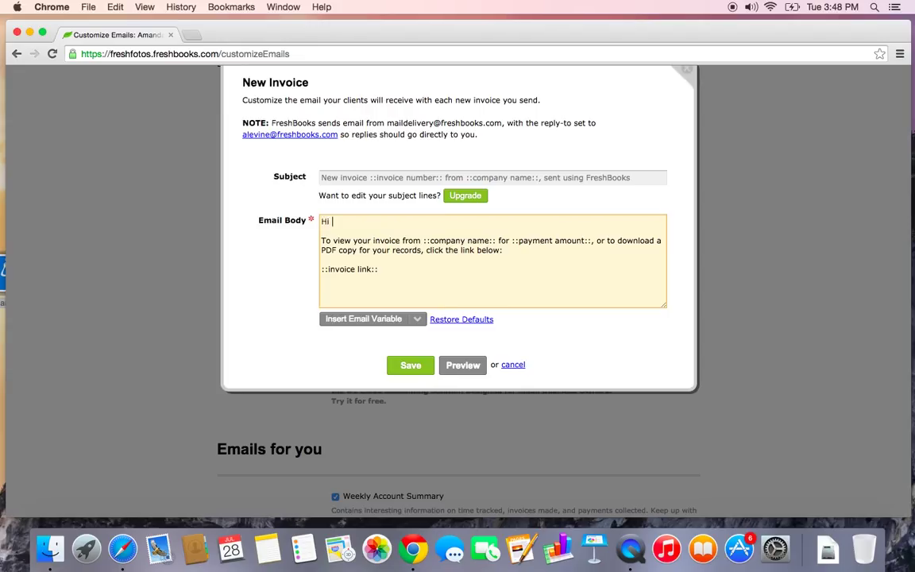
left_click(390, 324)
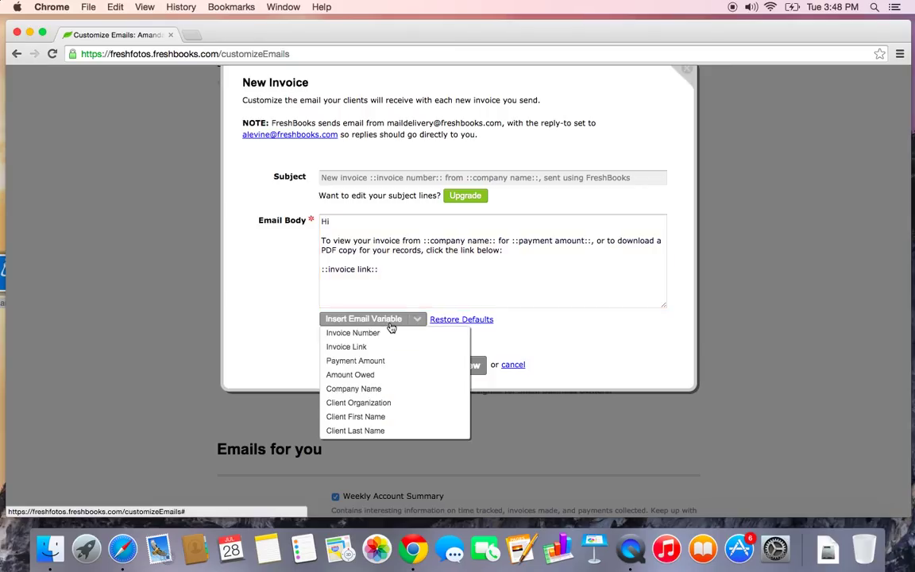
left_click(383, 416)
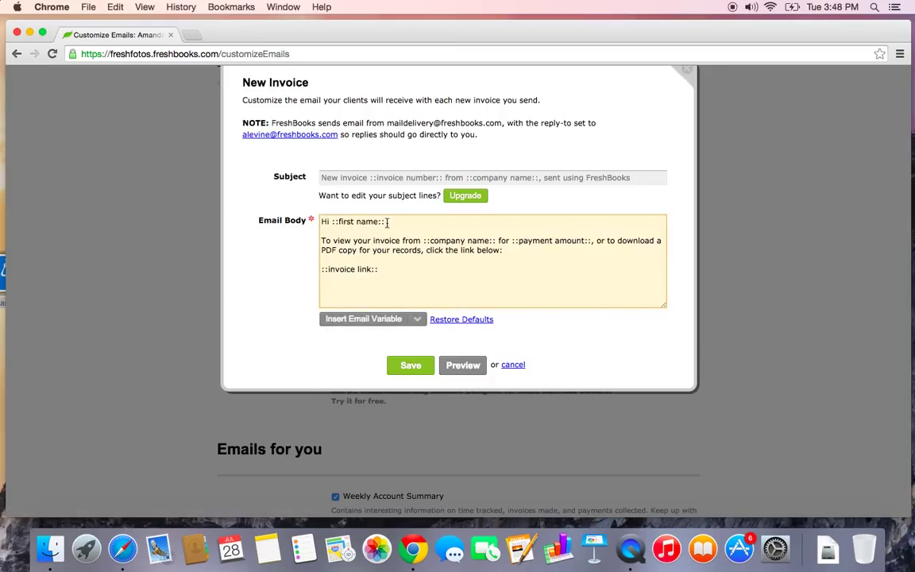
type(",")
left_click(410, 365)
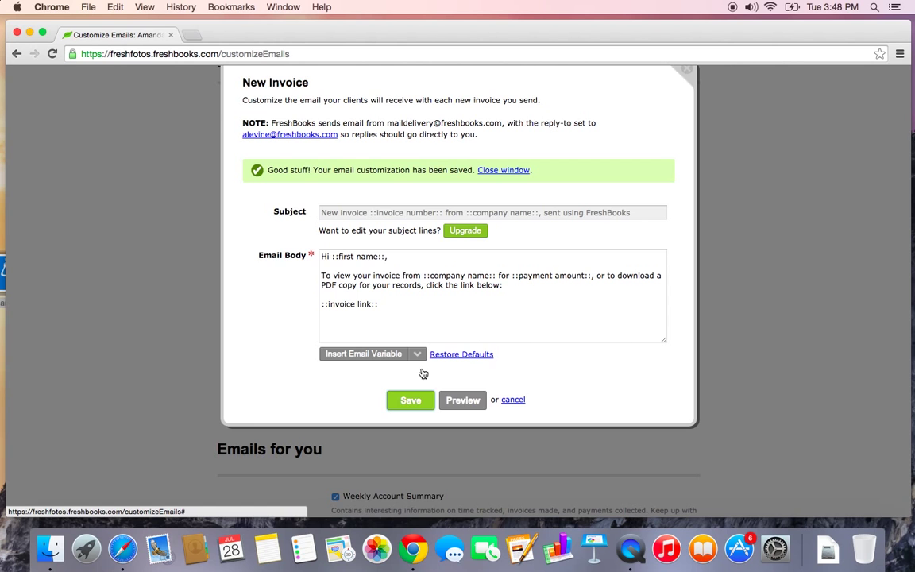
left_click(513, 400)
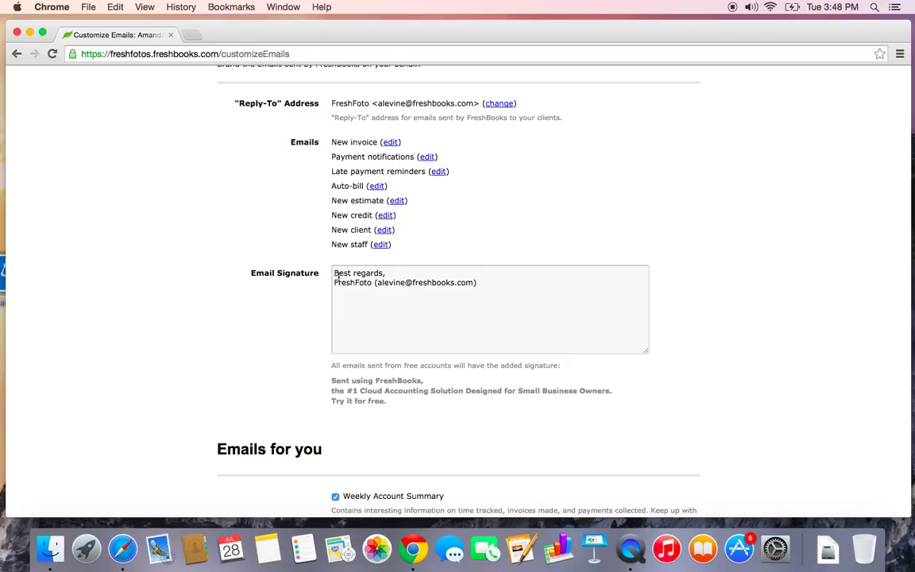
Put the sender's first name and a comma before FreshFoto in the Email Signature
left_click(334, 283)
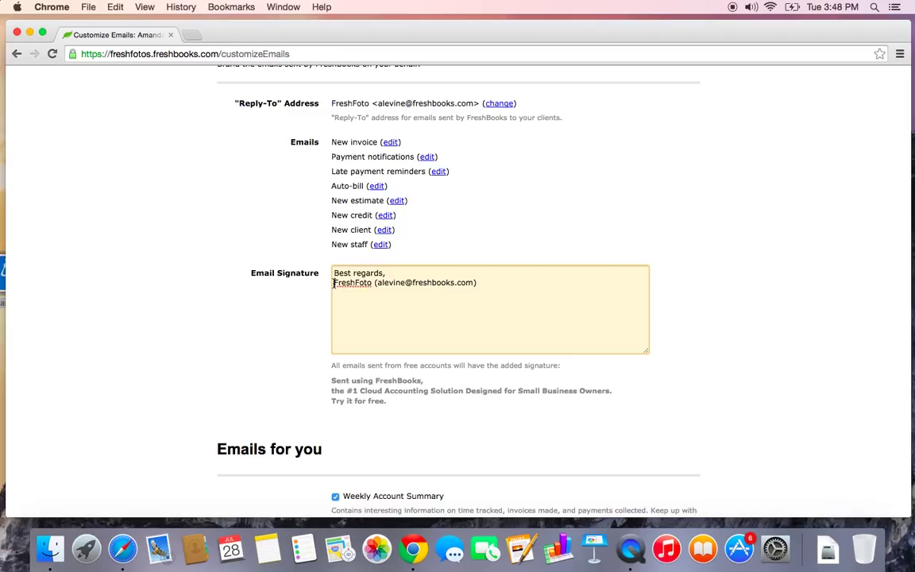
type("Amanda")
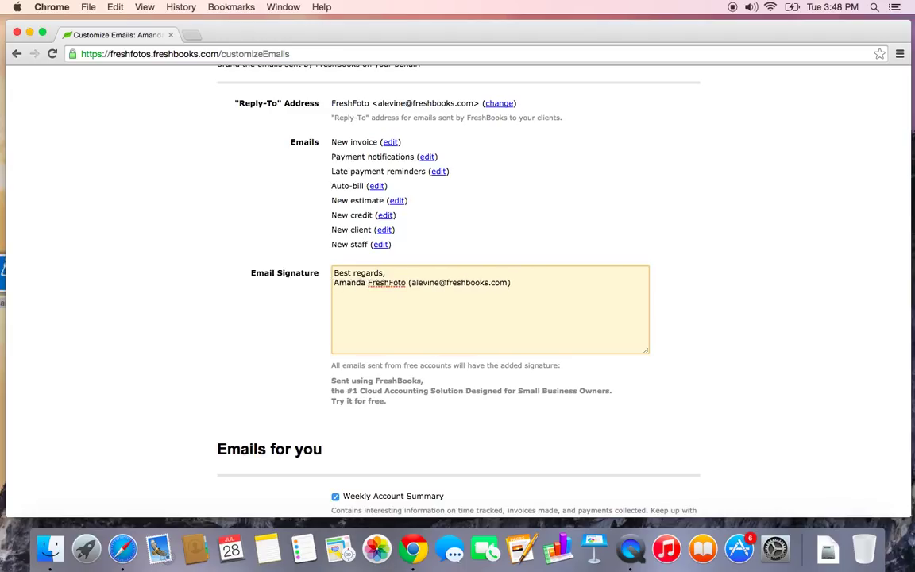
key("BackSpace")
type(",")
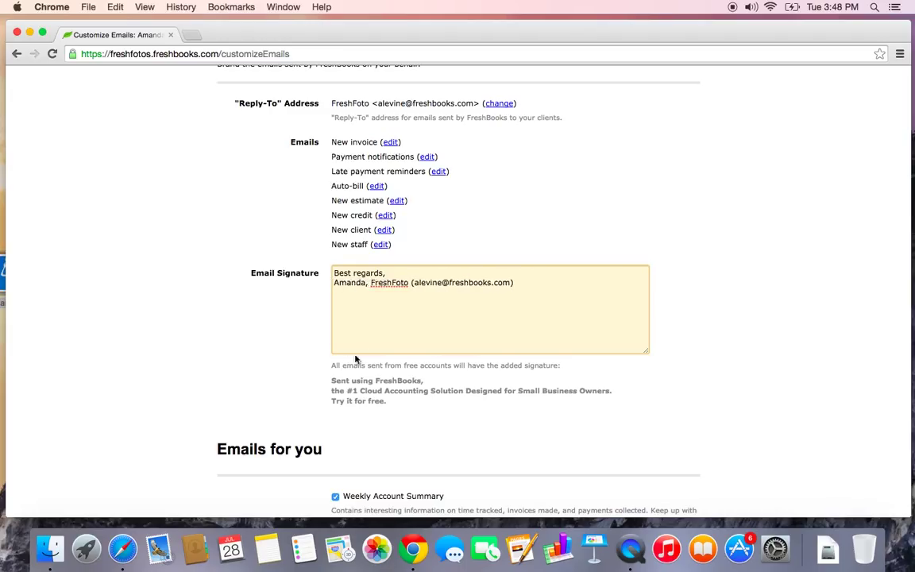
scroll(404, 332, "down", 5)
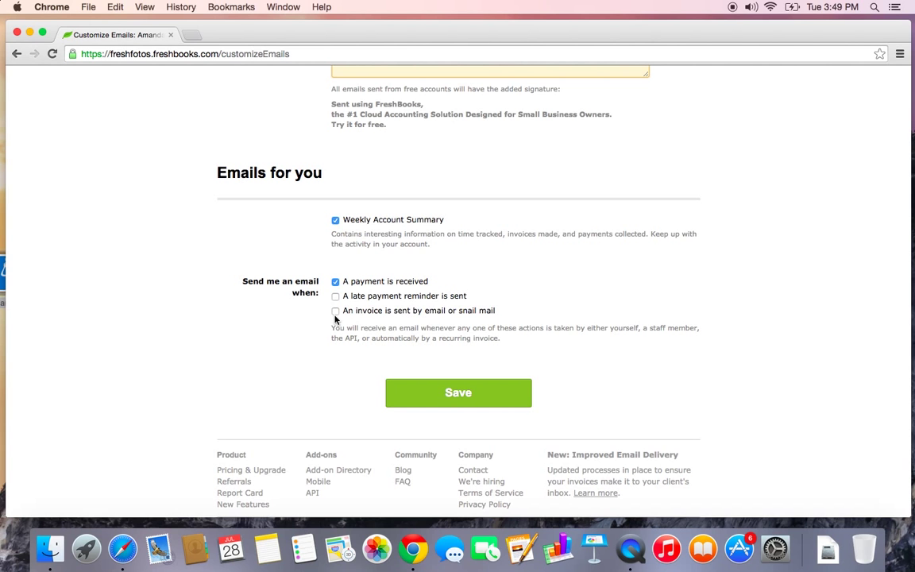
scroll(462, 272, "up", 10)
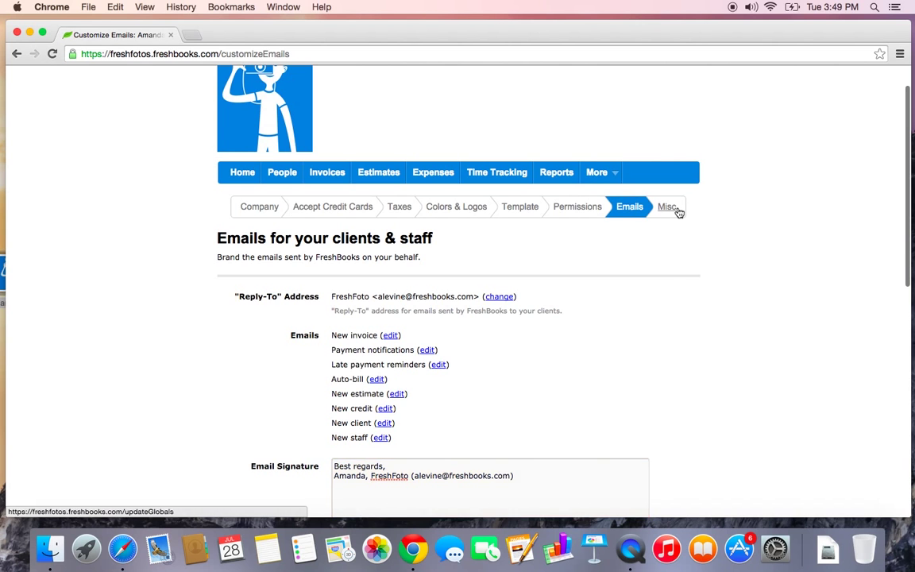
Look over the Misc settings, leaving recurring invoices set to Send Automatically
left_click(672, 207)
scroll(679, 213, "down", 2)
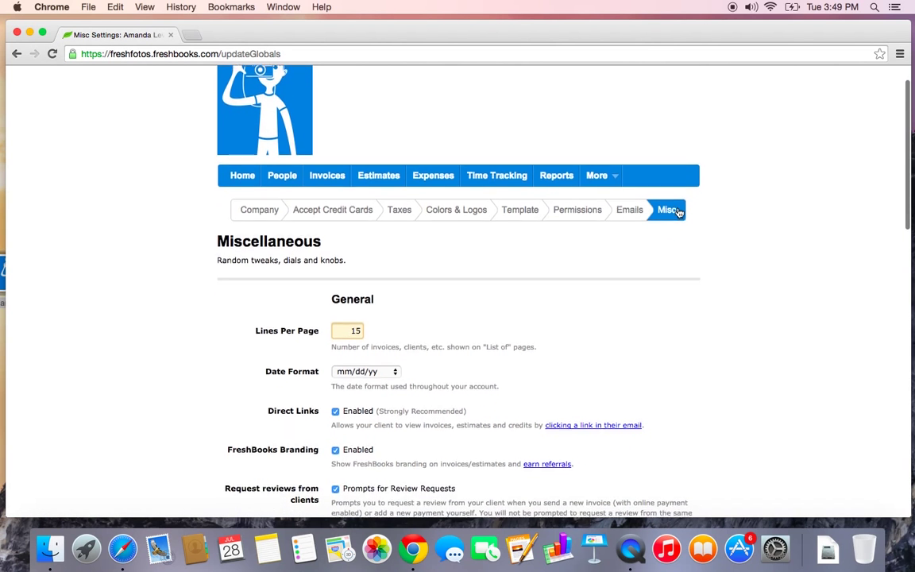
scroll(679, 213, "down", 2)
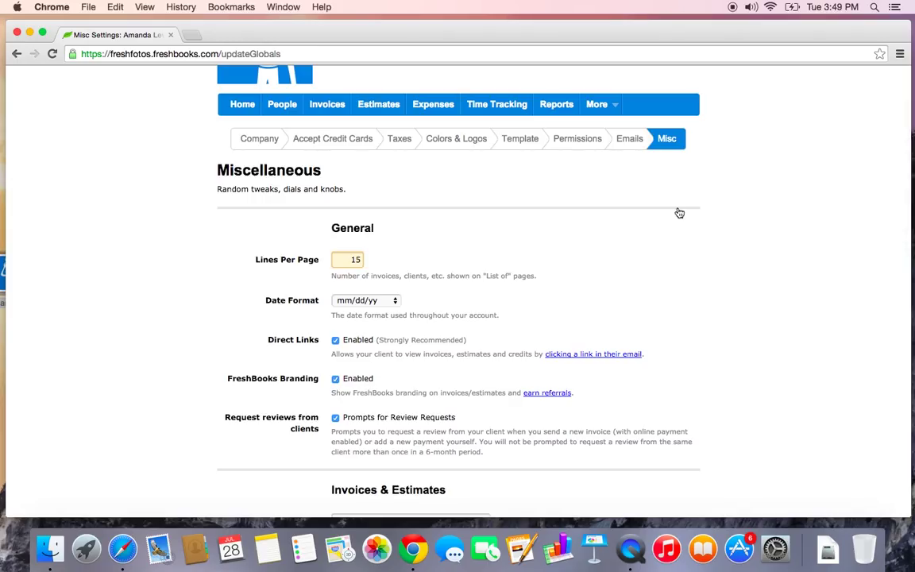
scroll(679, 213, "down", 3)
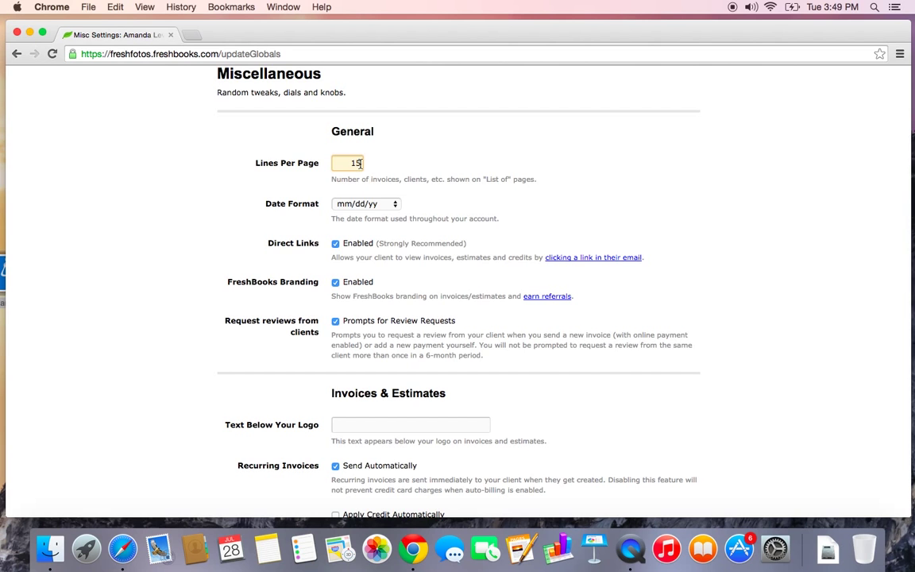
scroll(356, 163, "down", 2)
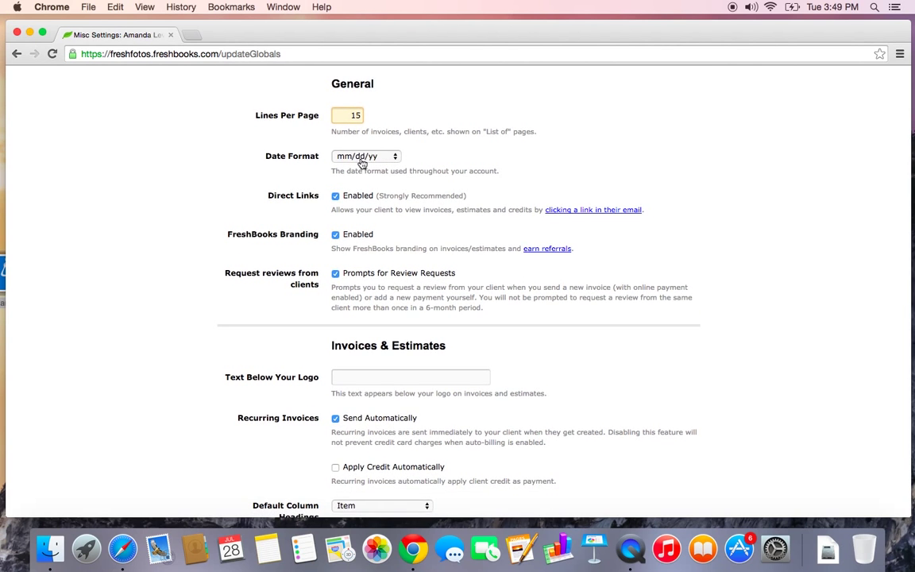
scroll(381, 160, "down", 4)
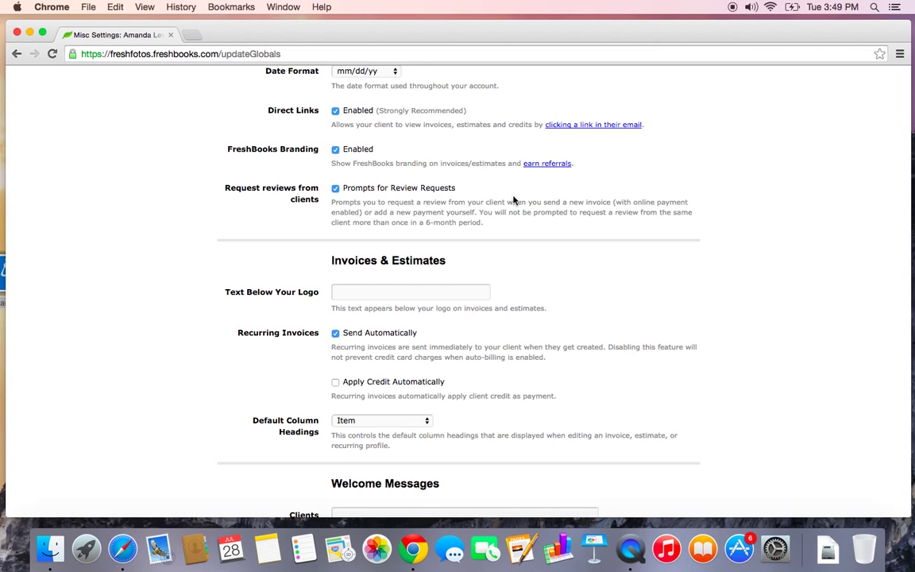
scroll(514, 200, "down", 5)
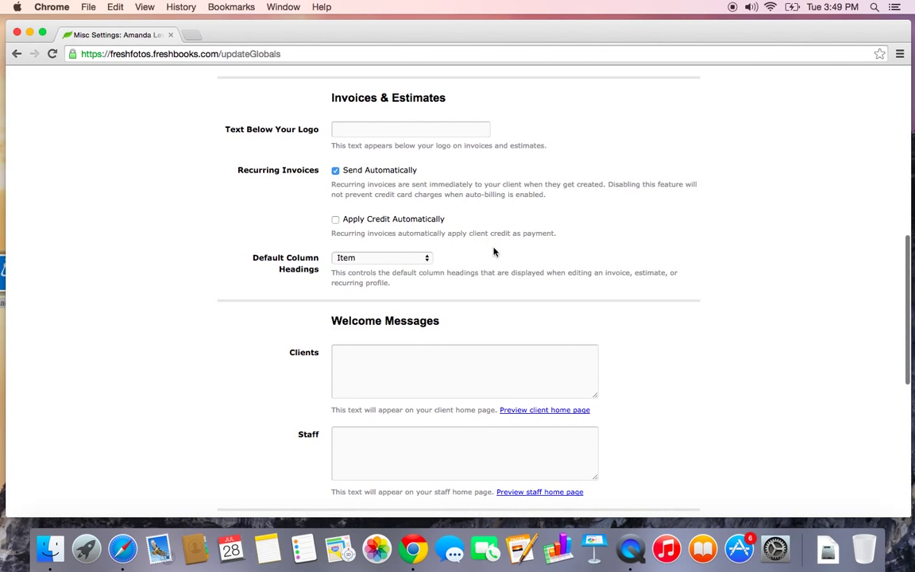
left_click(335, 171)
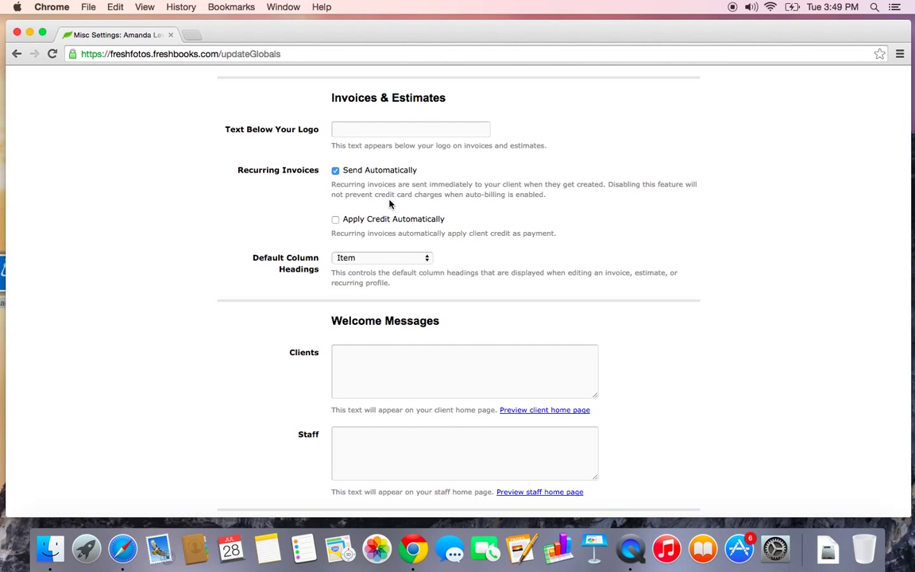
scroll(389, 205, "down", 5)
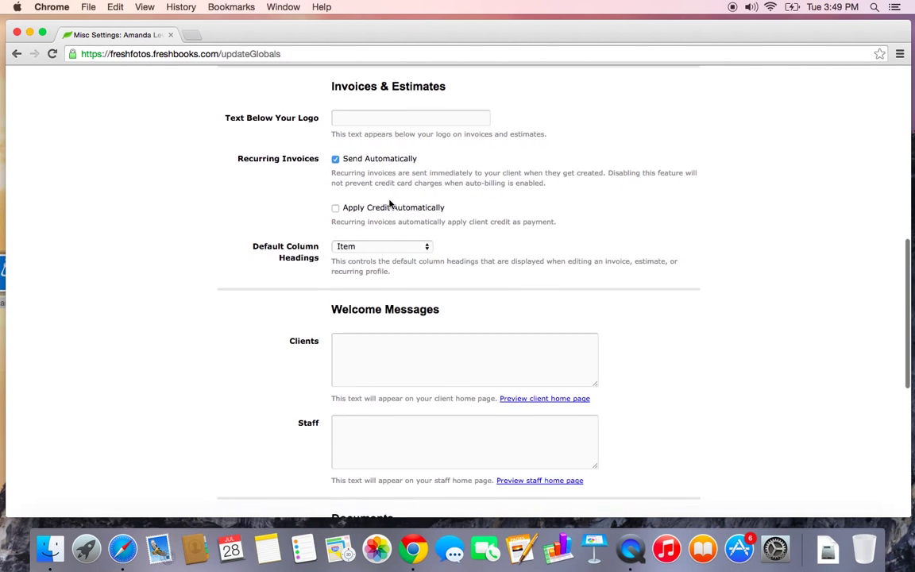
scroll(390, 204, "down", 2)
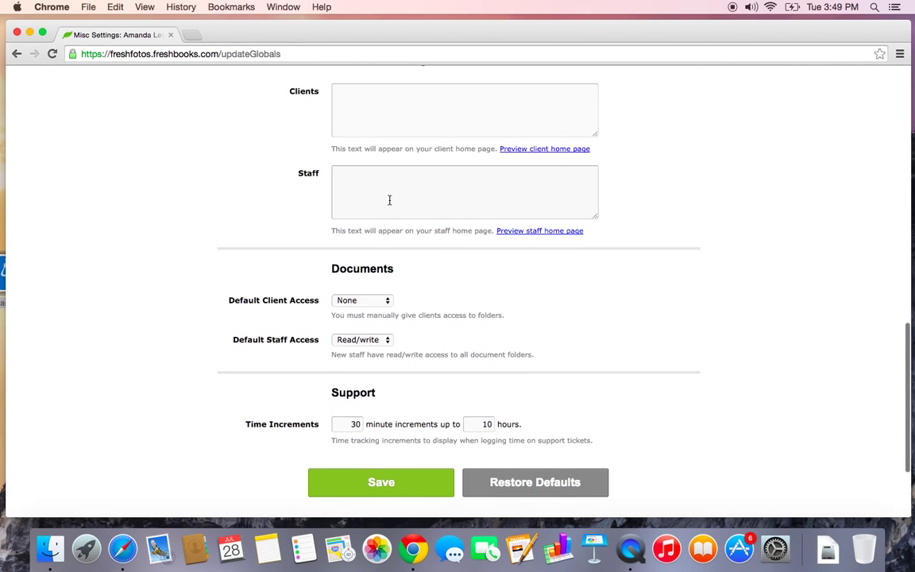
scroll(389, 204, "up", 18)
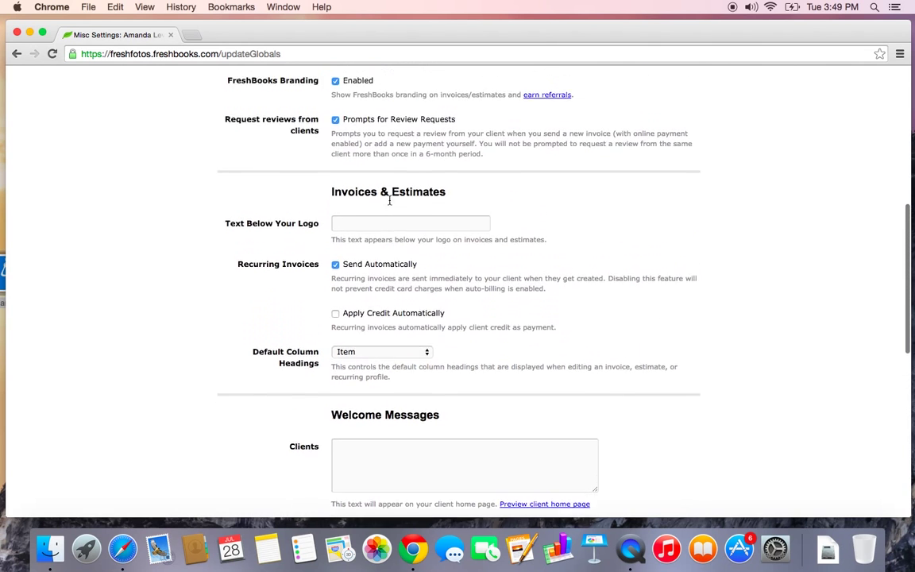
scroll(390, 205, "up", 1)
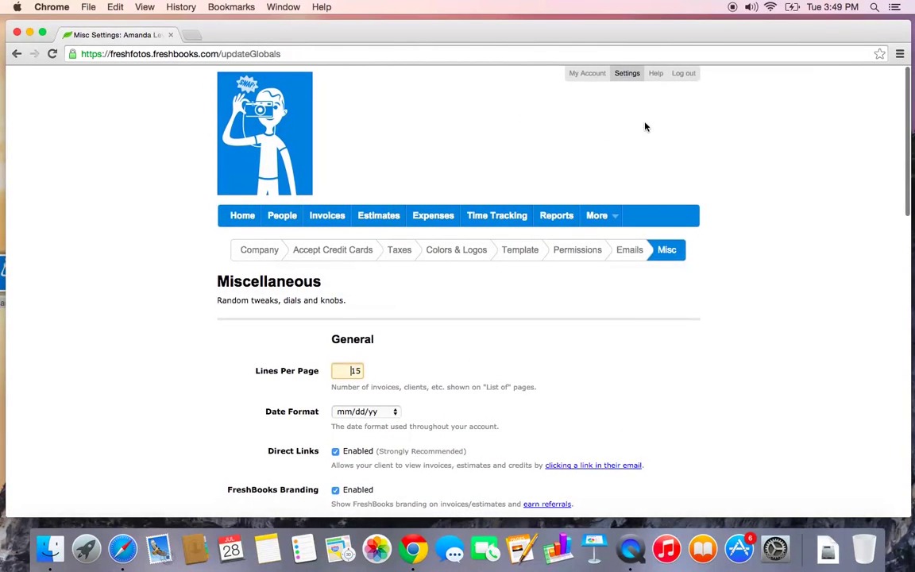
View Billing Info: Free Trial with 30 days remaining, 0 of 250 MB used, 2 stamps
left_click(588, 73)
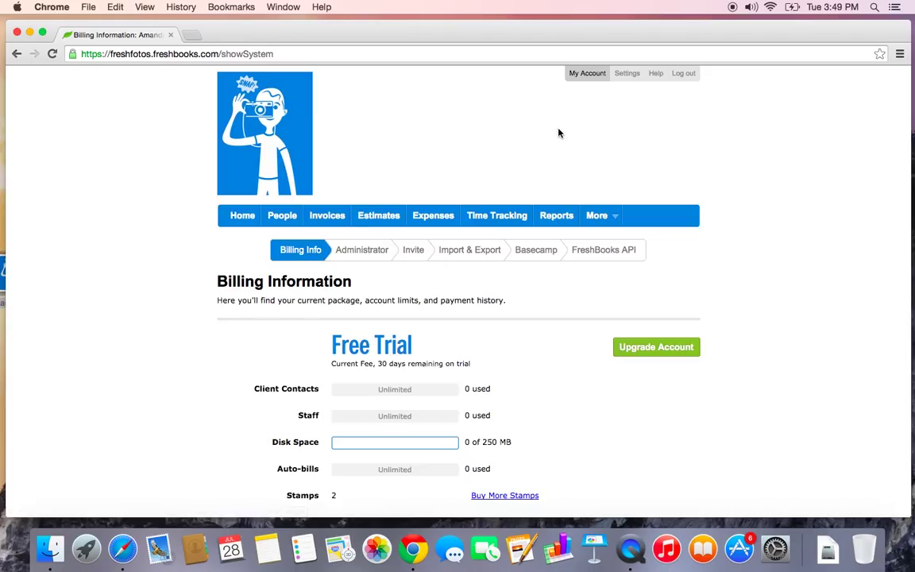
scroll(558, 135, "down", 1)
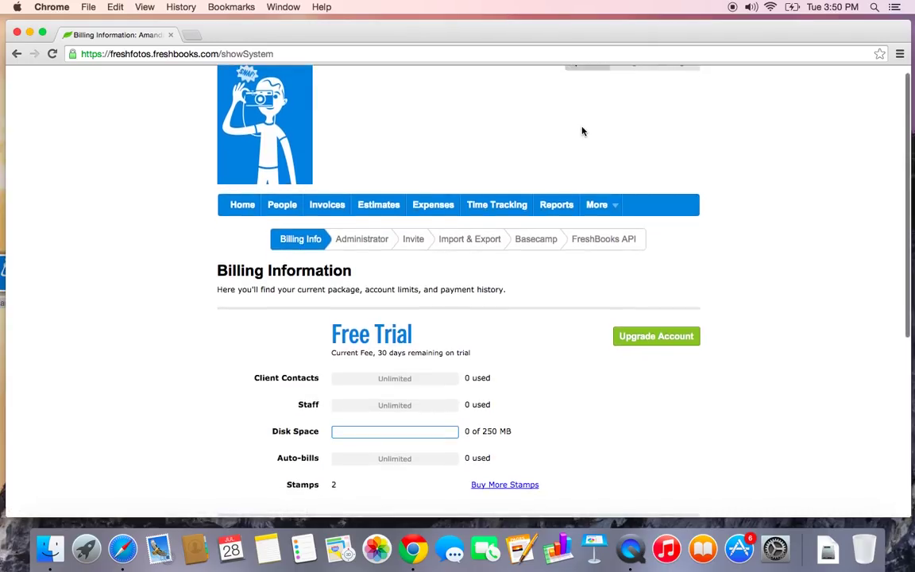
scroll(592, 124, "up", 1)
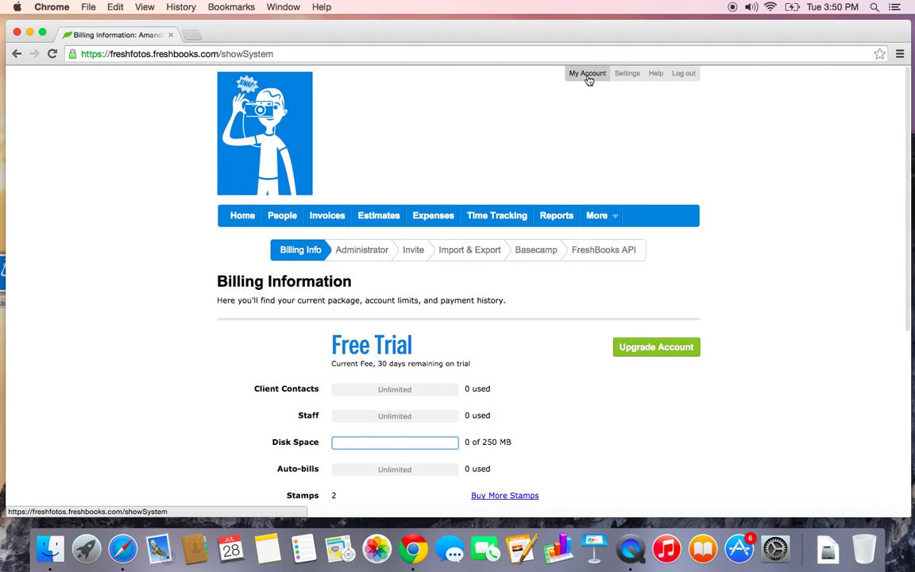
scroll(541, 122, "down", 5)
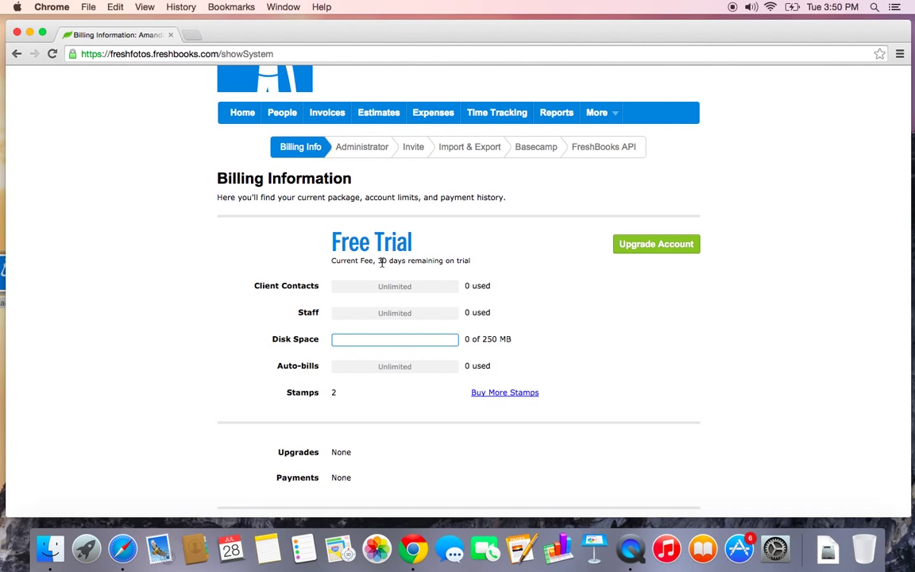
left_click_drag(377, 260, 475, 262)
left_click(475, 265)
scroll(453, 419, "up", 2)
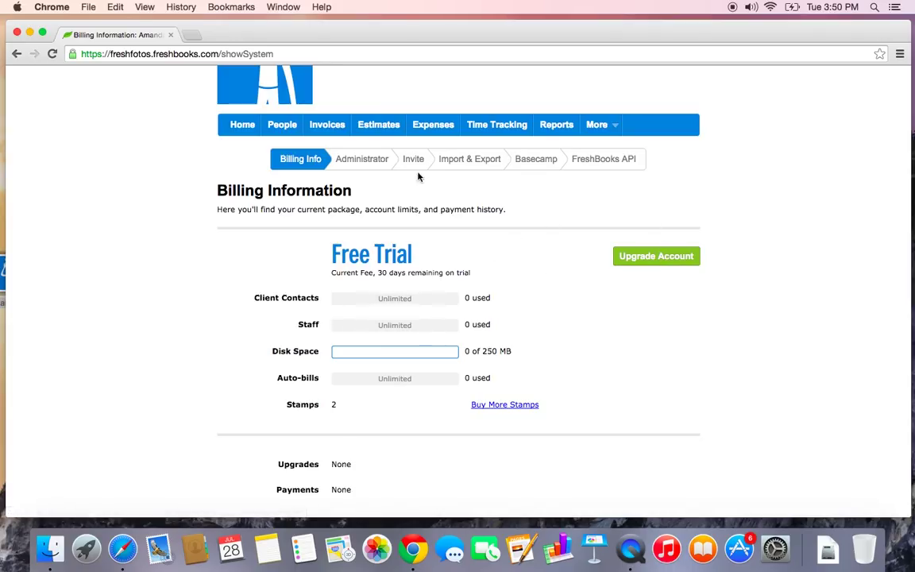
Look over the Administrator Profile's login email and its 0.00 hourly billing rate
left_click(362, 163)
scroll(362, 167, "down", 3)
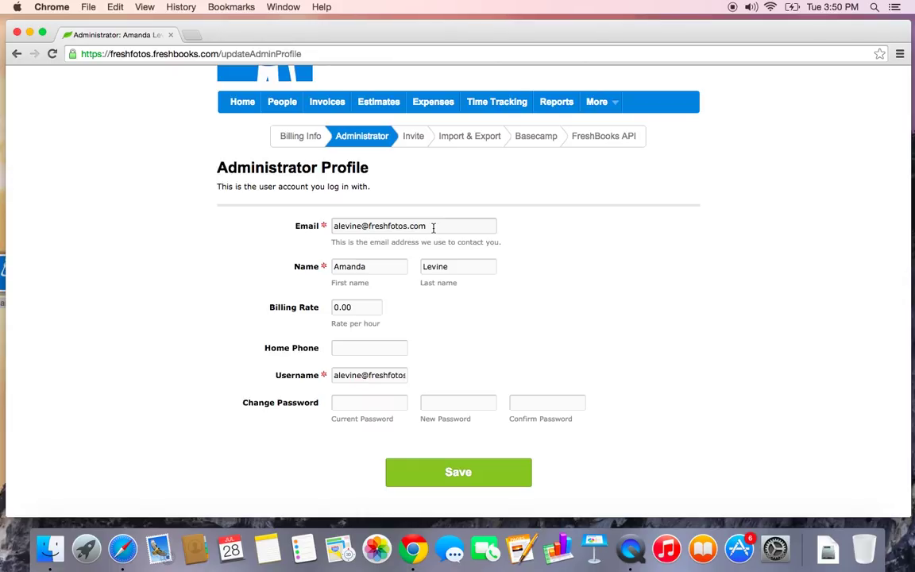
left_click_drag(433, 226, 334, 226)
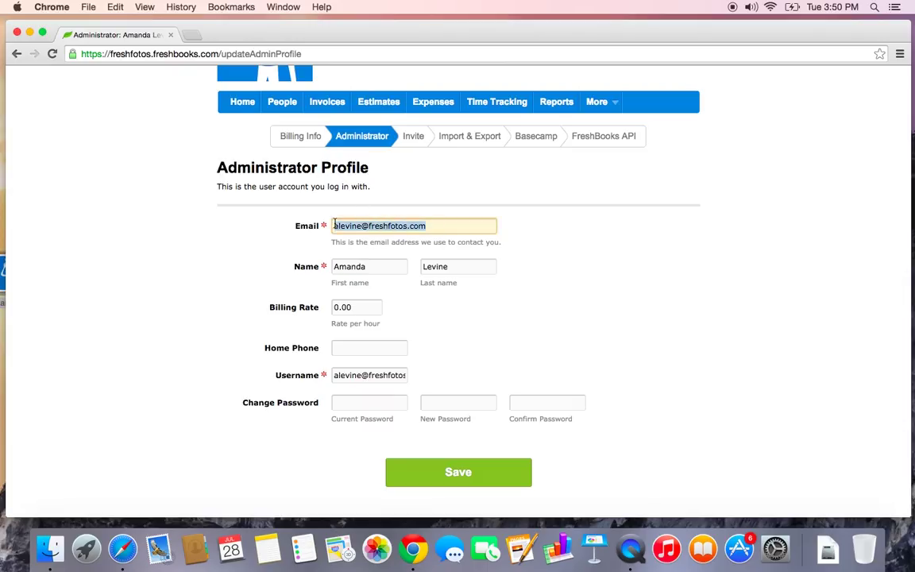
left_click(430, 226)
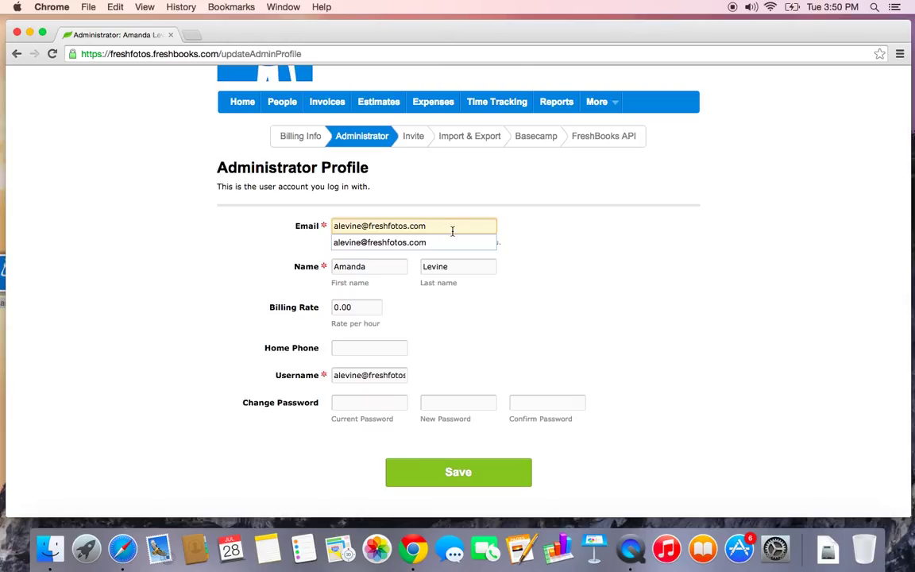
left_click(425, 312)
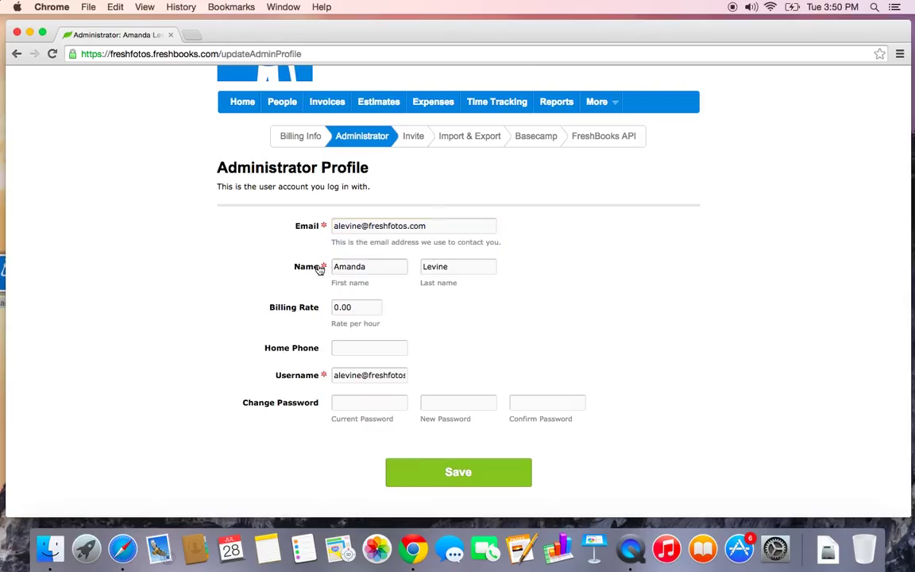
left_click(363, 312)
scroll(390, 326, "down", 1)
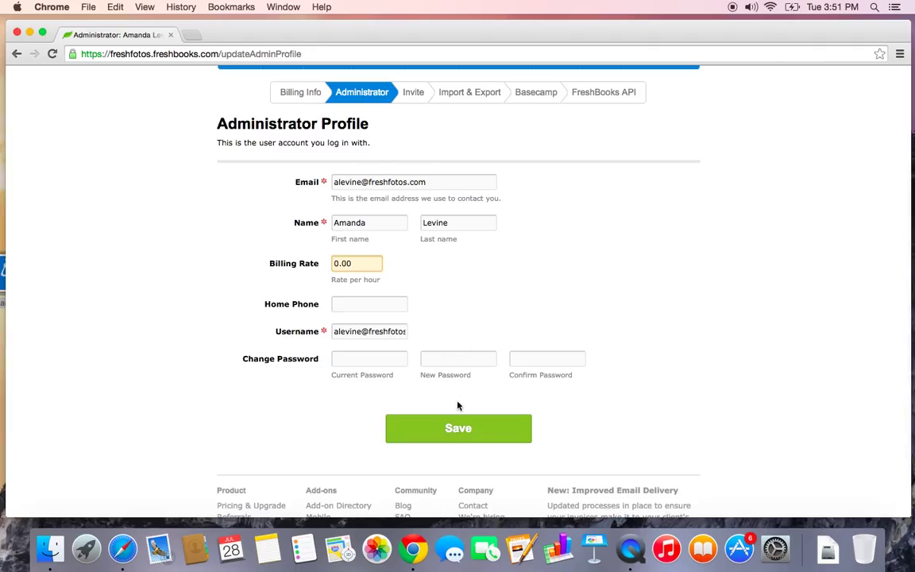
scroll(482, 364, "up", 3)
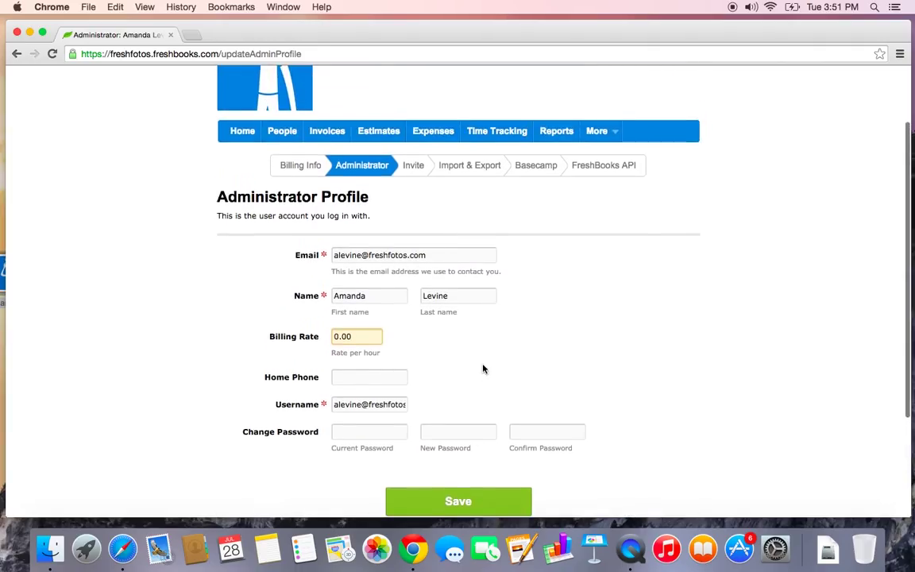
Browse the Import & Export options and go to Import Clients from CSV (Outlook or FreshBooks compatible)
left_click(471, 168)
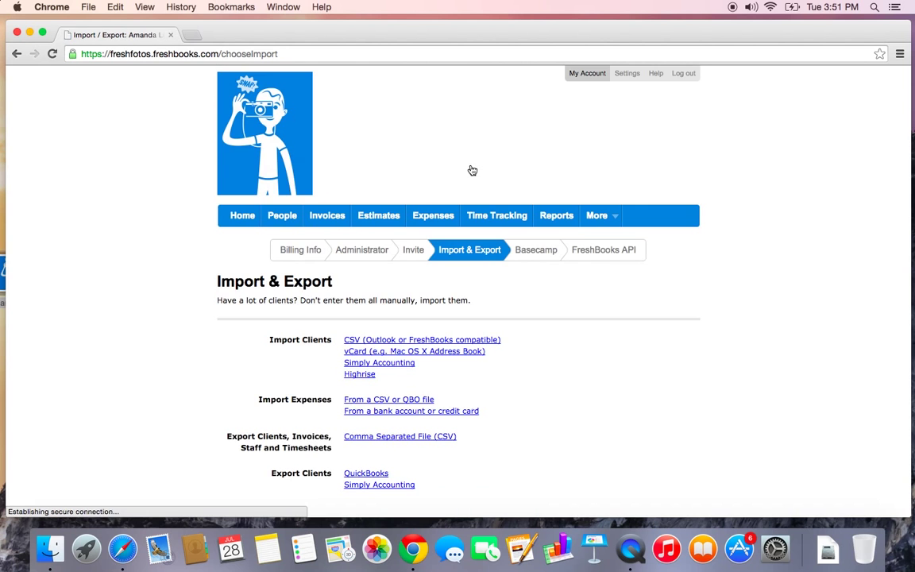
scroll(464, 228, "down", 3)
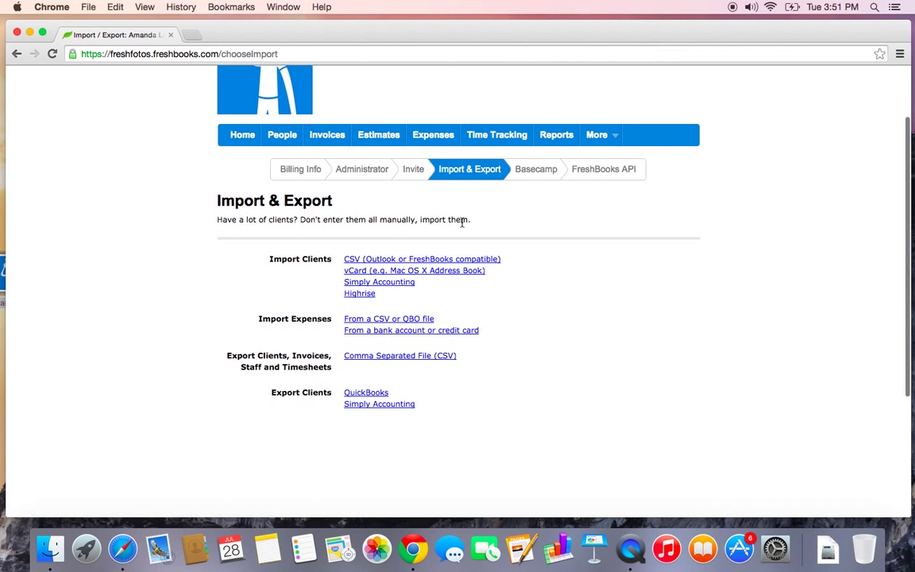
scroll(461, 222, "down", 2)
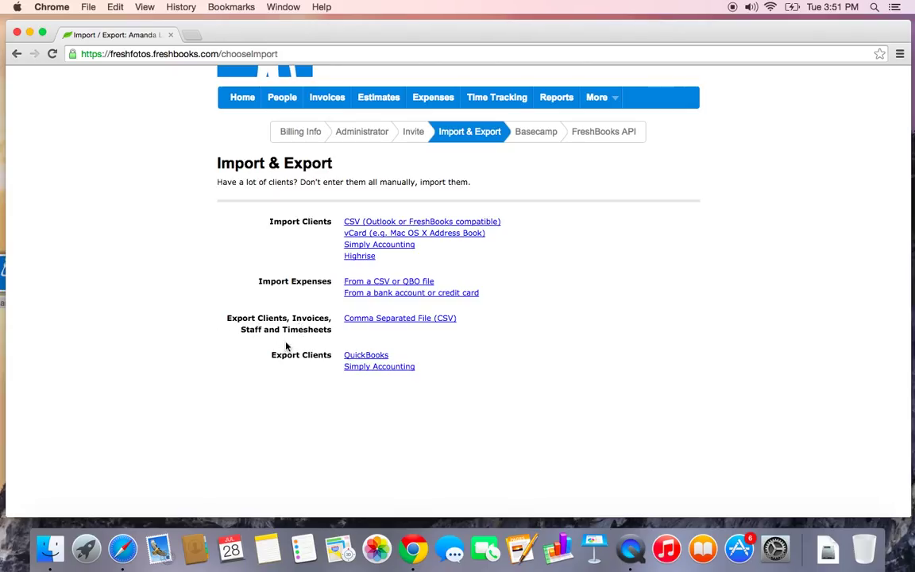
left_click(412, 320)
left_click(377, 223)
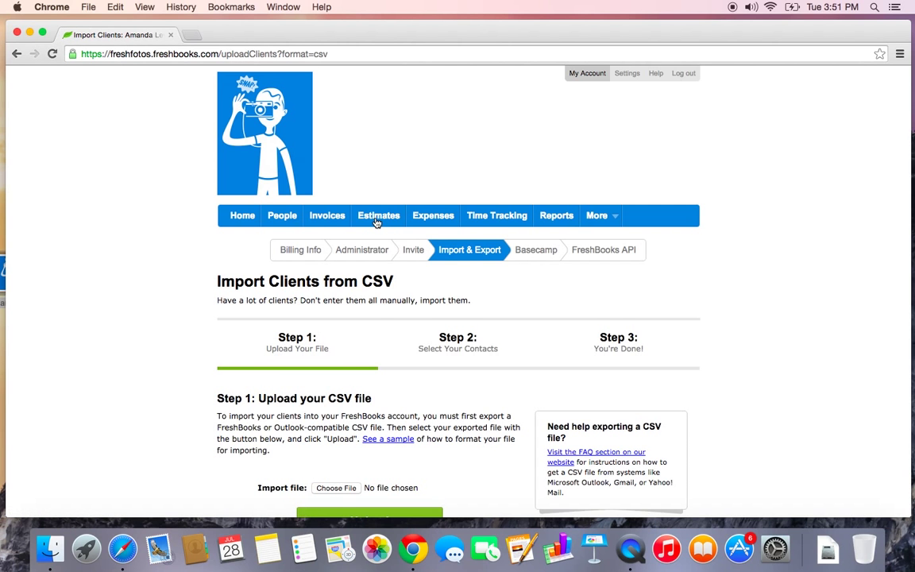
scroll(377, 262, "down", 4)
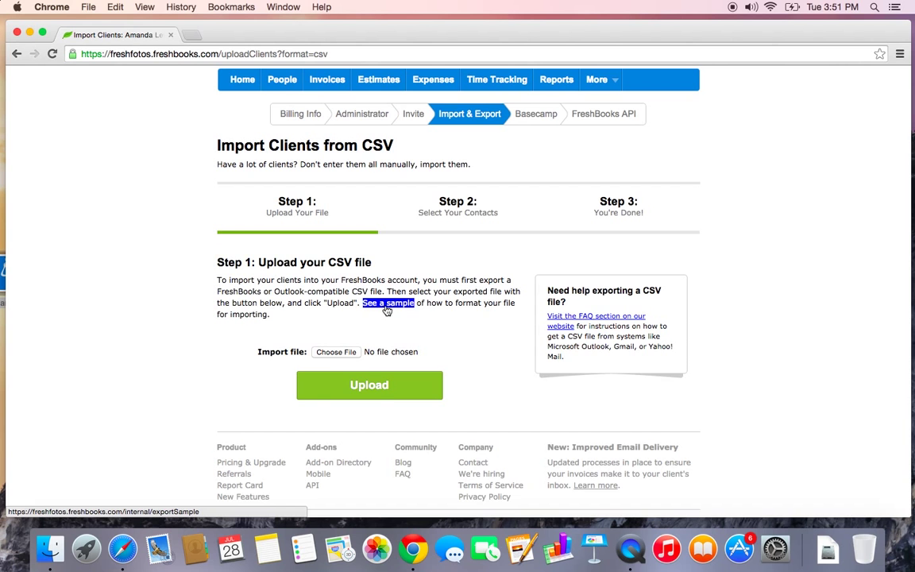
scroll(387, 311, "up", 2)
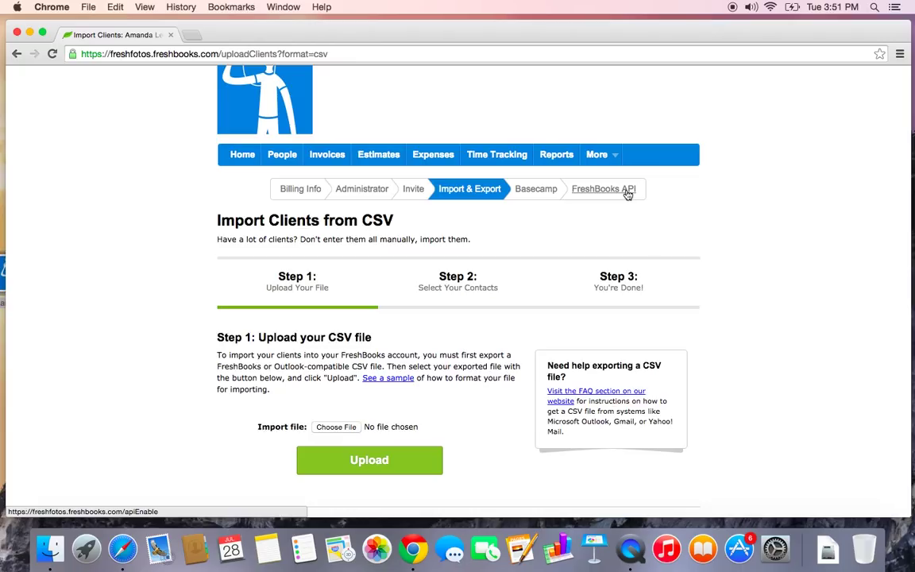
Look over the FreshBooks API page's API URL, authentication token and OAuth Developer Access section
left_click(627, 192)
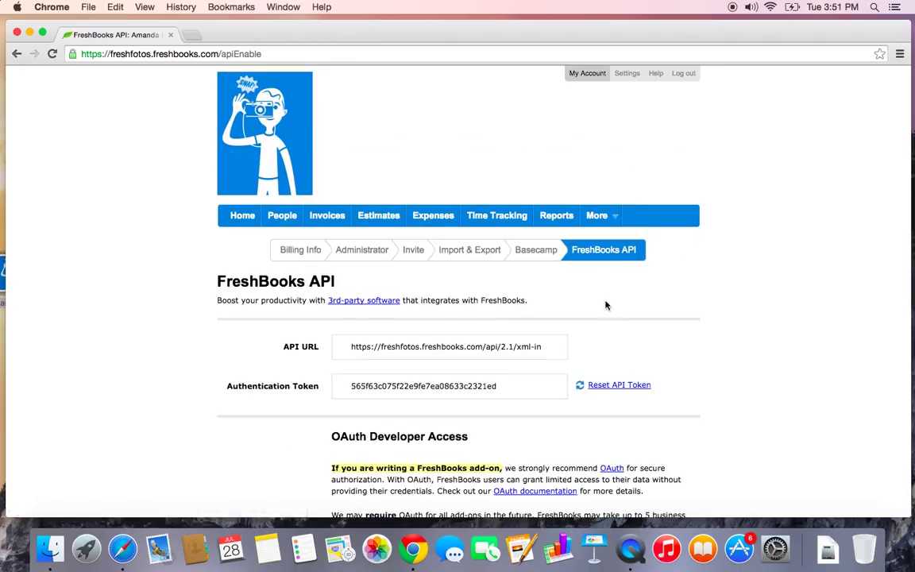
scroll(605, 305, "down", 5)
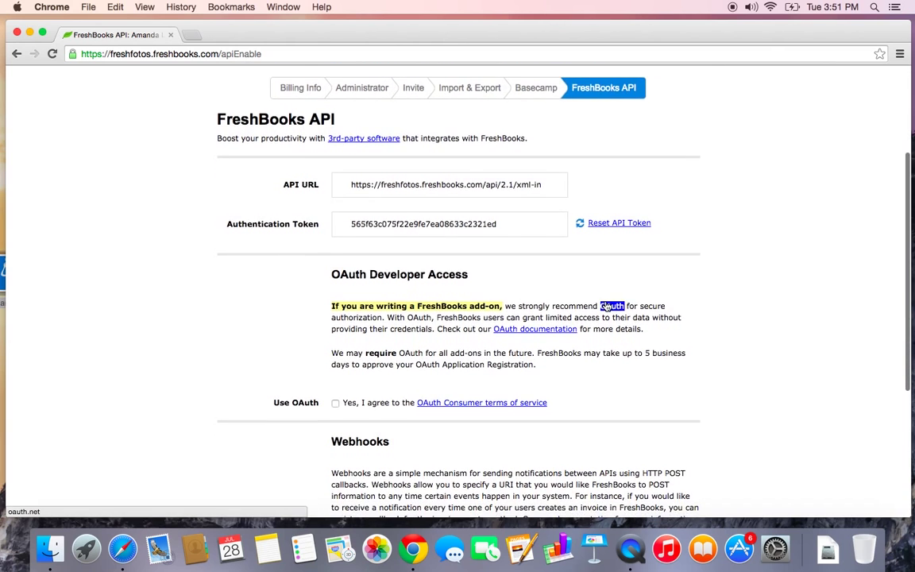
scroll(605, 305, "down", 2)
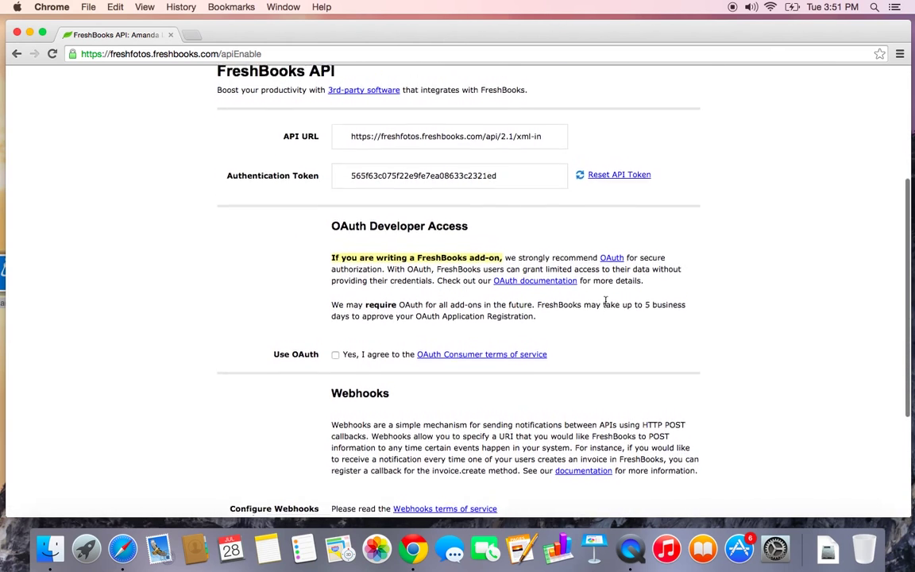
scroll(605, 304, "up", 2)
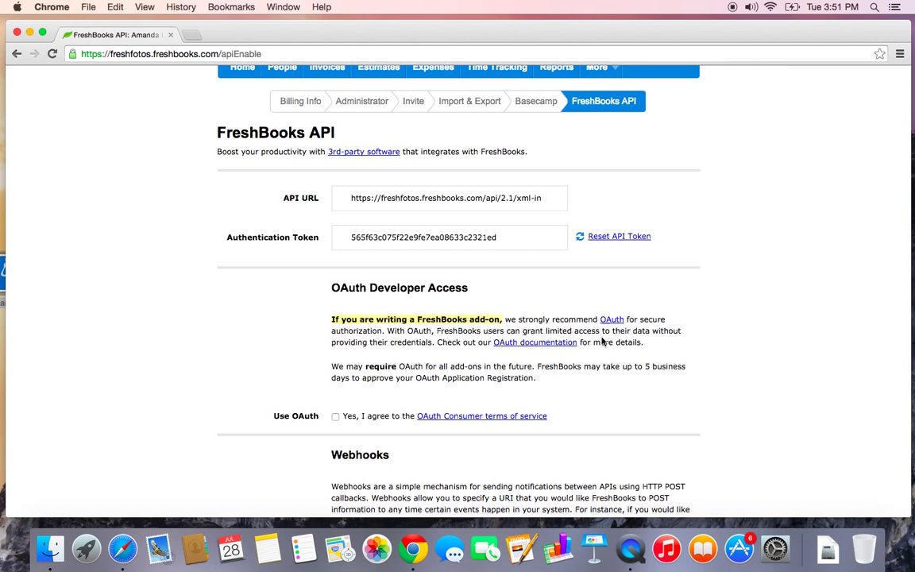
scroll(600, 360, "up", 5)
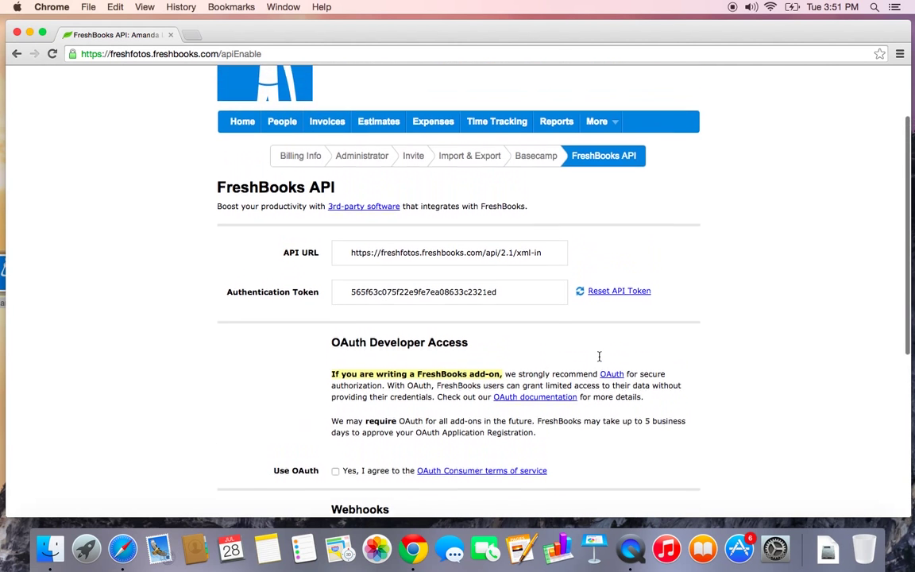